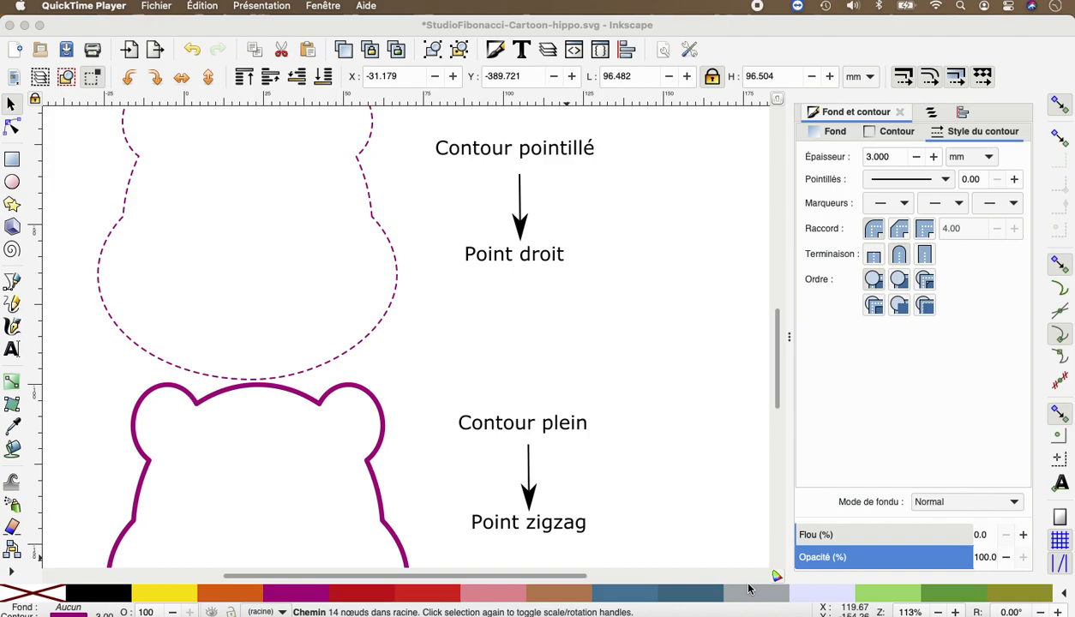
# Open the Ink/Stitch parameters for the dashed hippo outline and set its running stitch length to 2.5 mm.
pyautogui.click(378, 233)
pyautogui.click(383, 233)
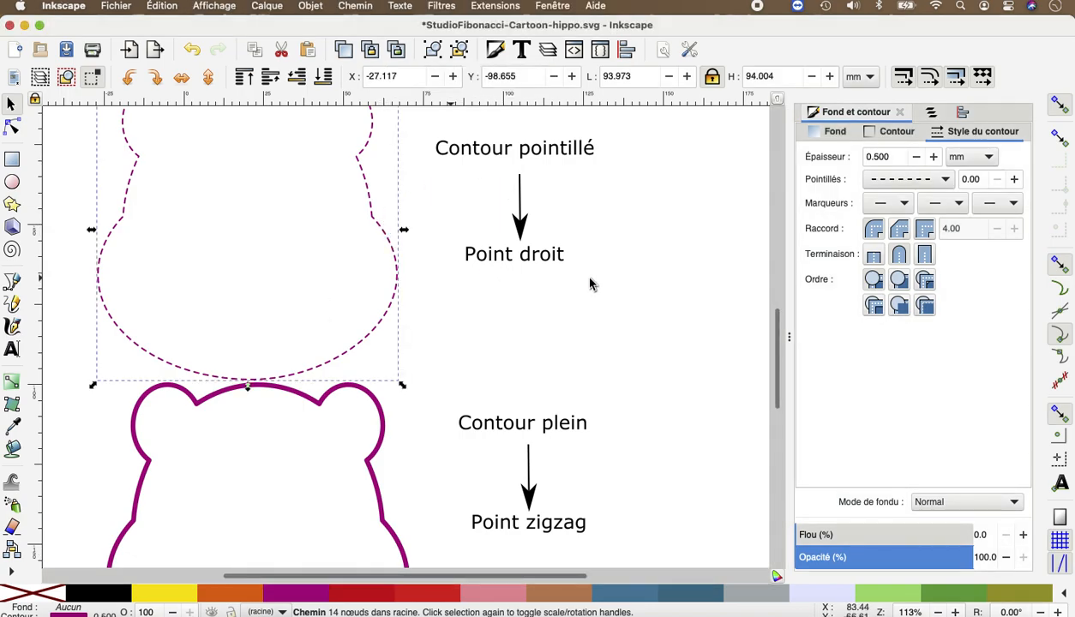
pyautogui.scroll(3, 647, 265)
pyautogui.scroll(-1, 647, 265)
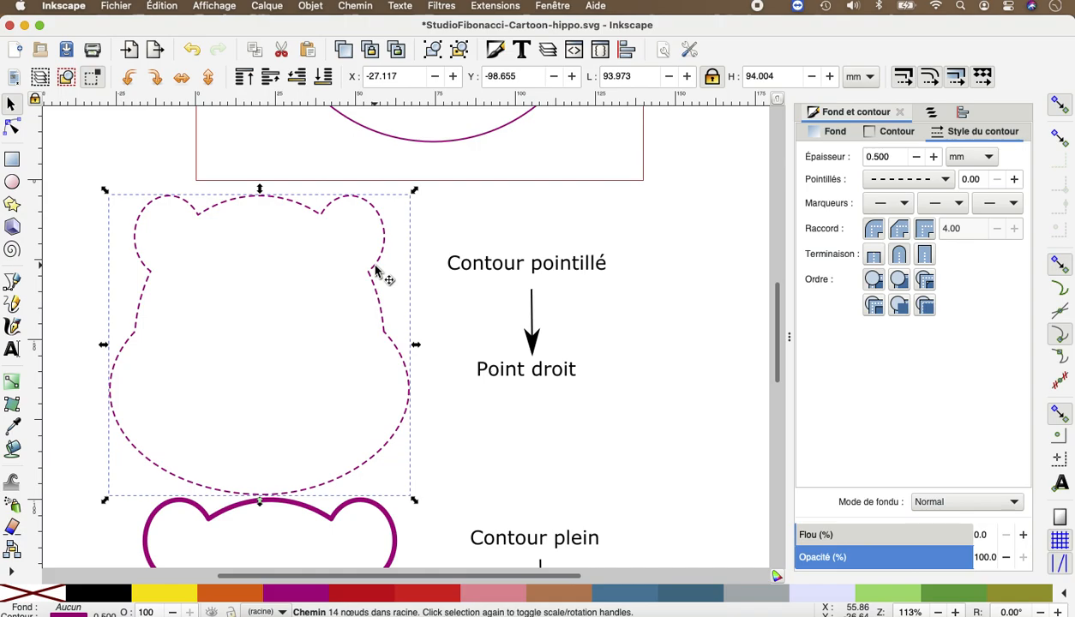
pyautogui.click(497, 8)
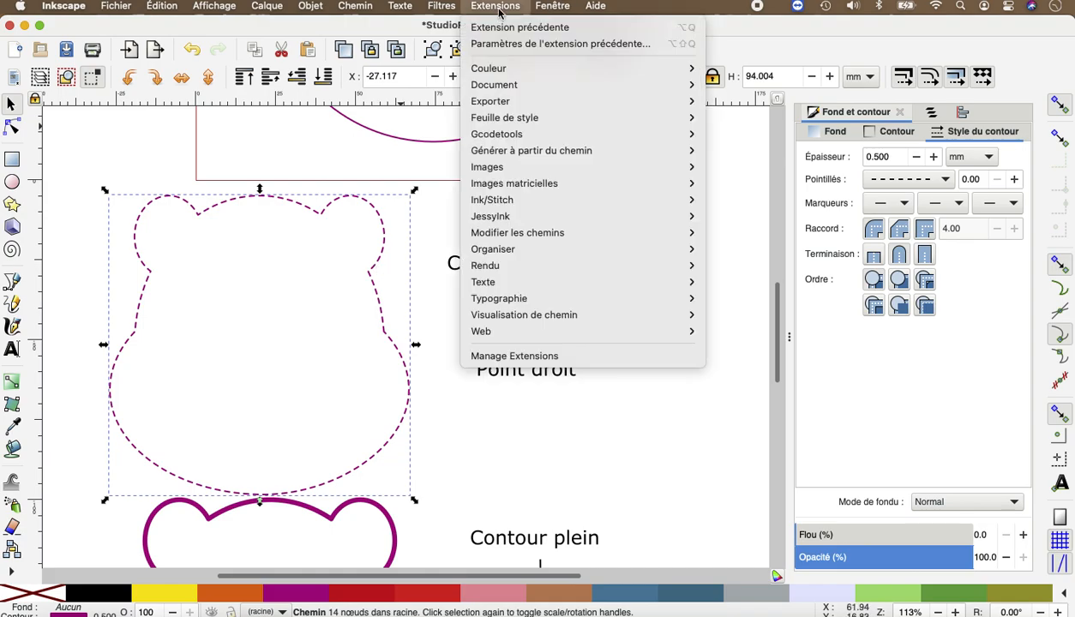
pyautogui.moveTo(515, 199)
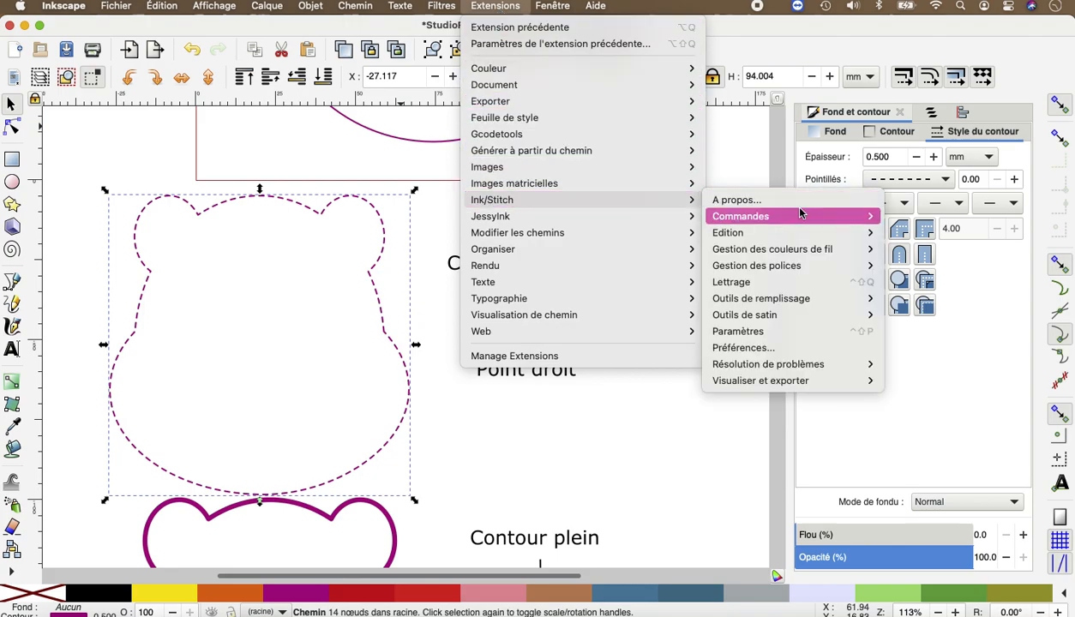
pyautogui.click(760, 333)
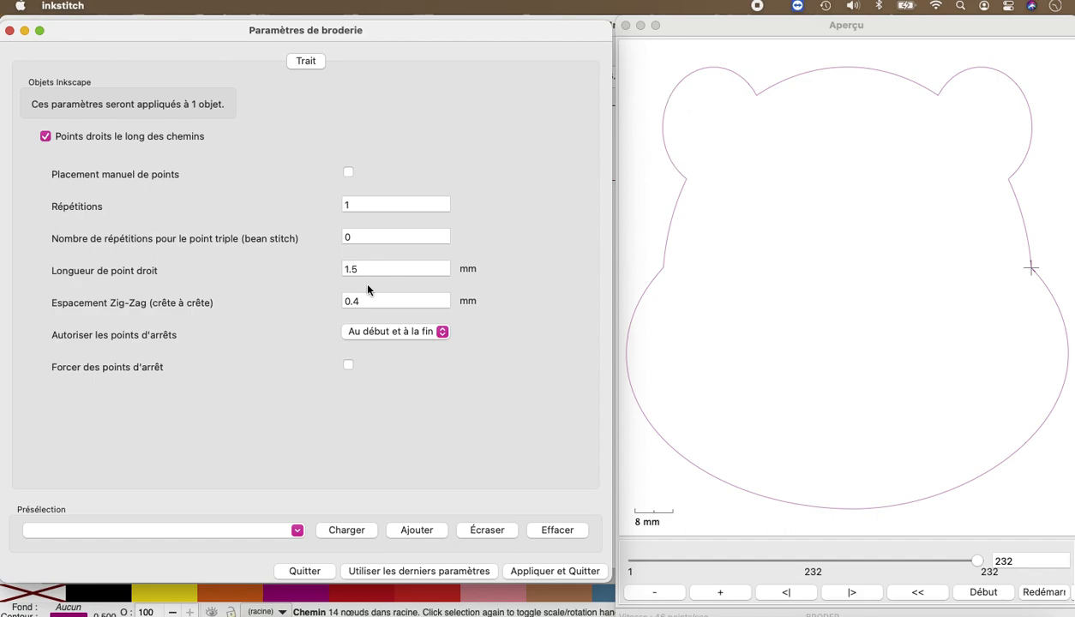
pyautogui.moveTo(369, 272); pyautogui.dragTo(337, 264)
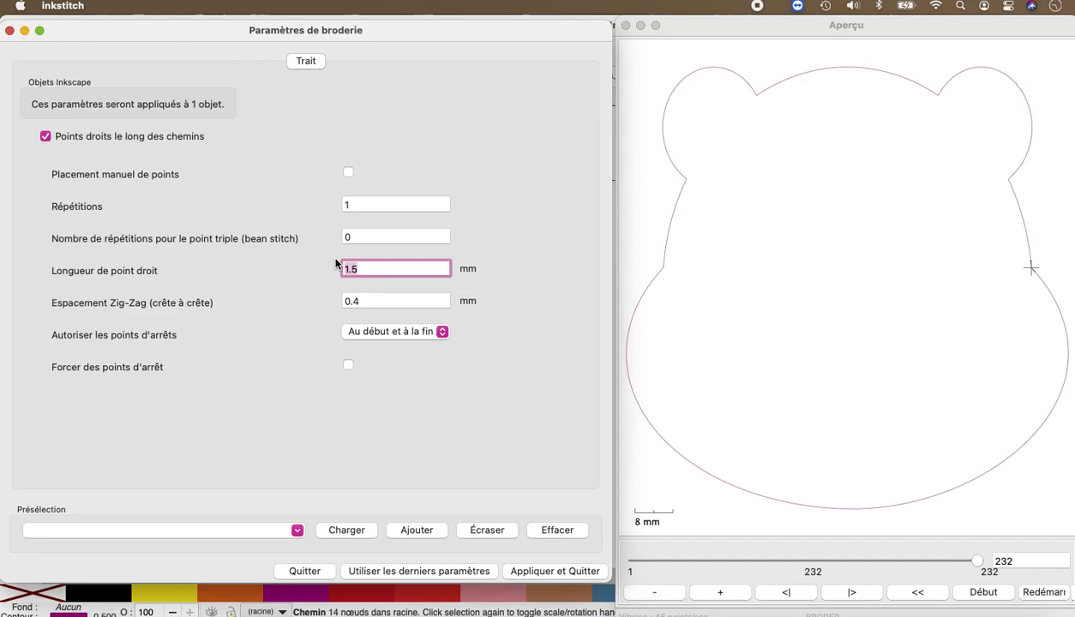
pyautogui.write('2.5')
# Try 2 repetitions for the dashed outline's running stitch, and restore the value to 1.
pyautogui.click(347, 204)
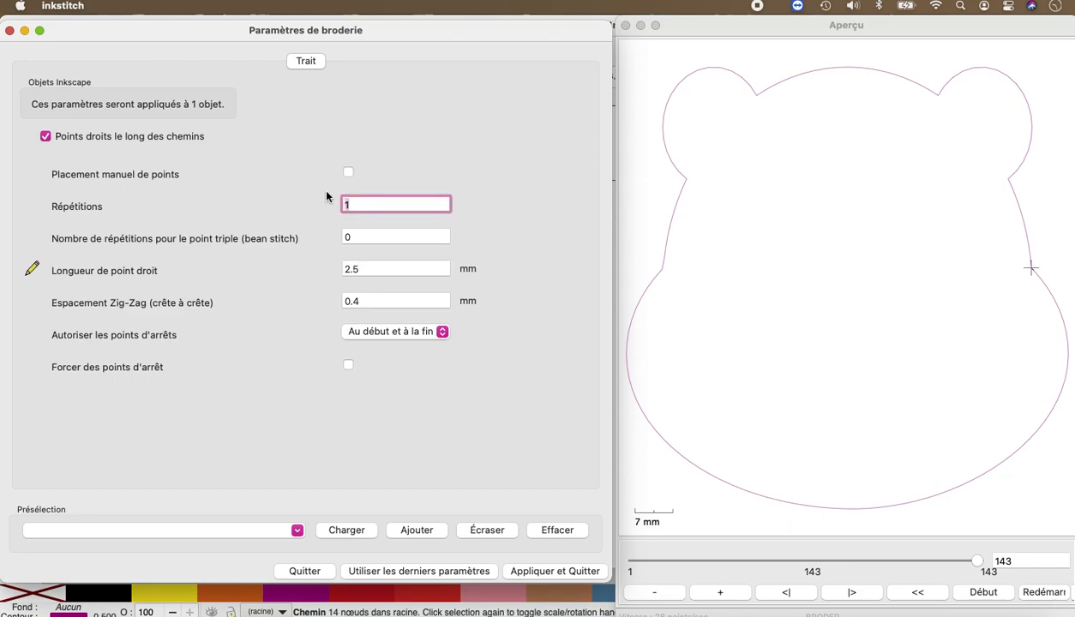
pyautogui.write('2')
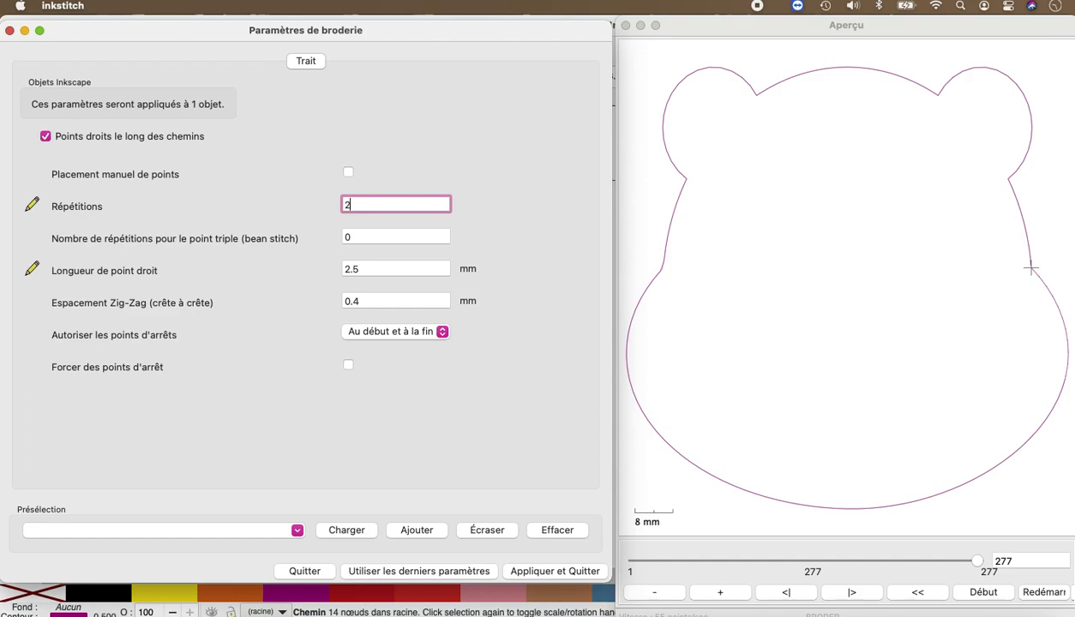
pyautogui.press('BackSpace')
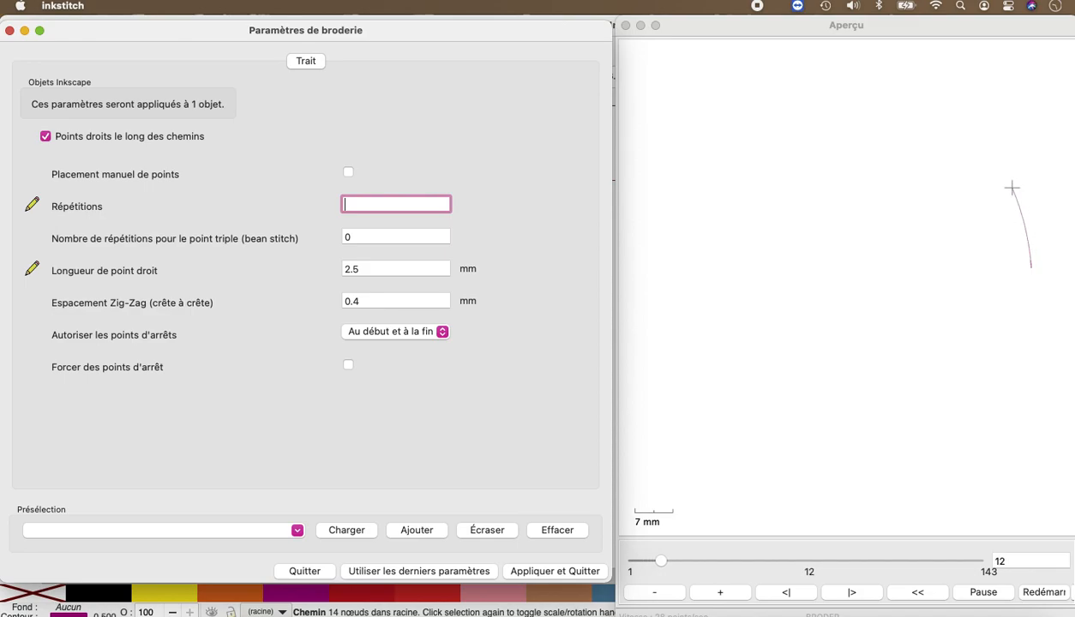
pyautogui.write('1')
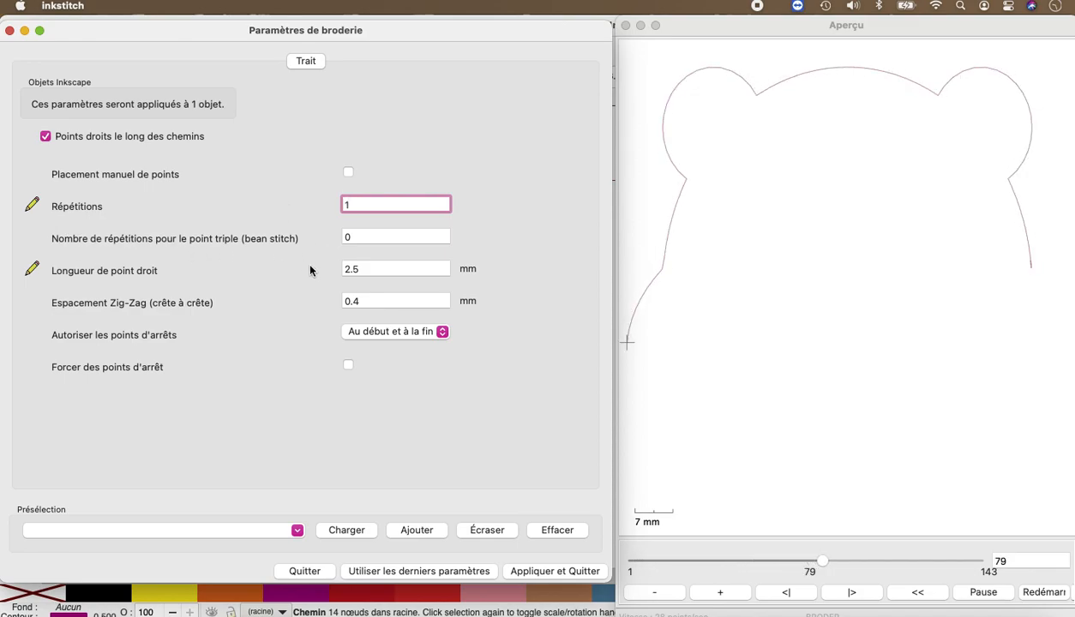
# Try 1 bean stitch repetition on the dashed outline and slow down the stitch simulation.
pyautogui.click(360, 237)
pyautogui.press('BackSpace')
pyautogui.write('1')
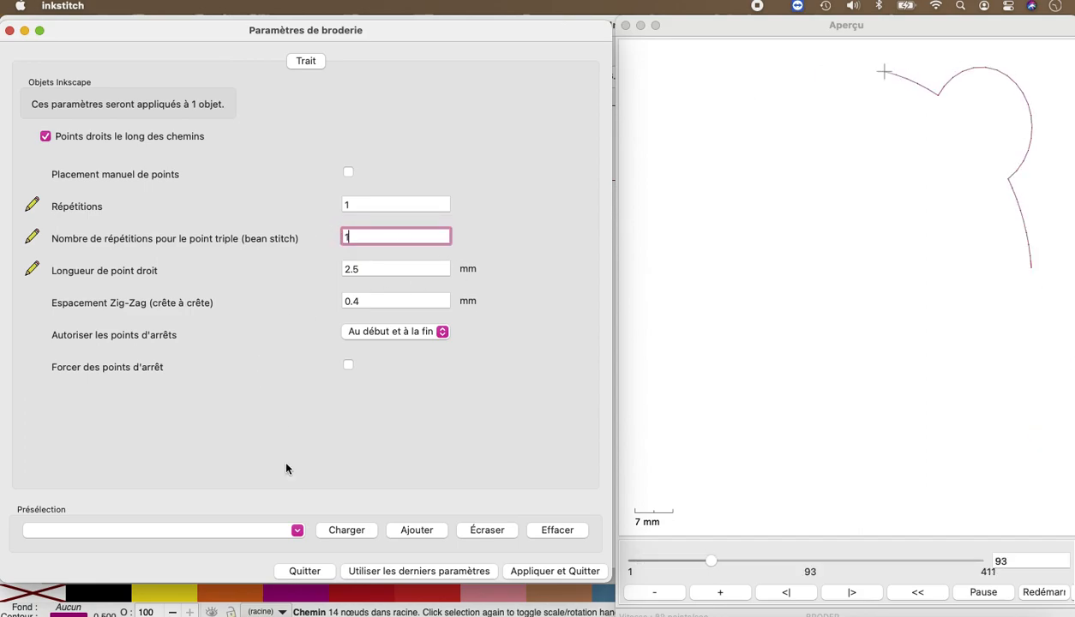
pyautogui.click(673, 592)
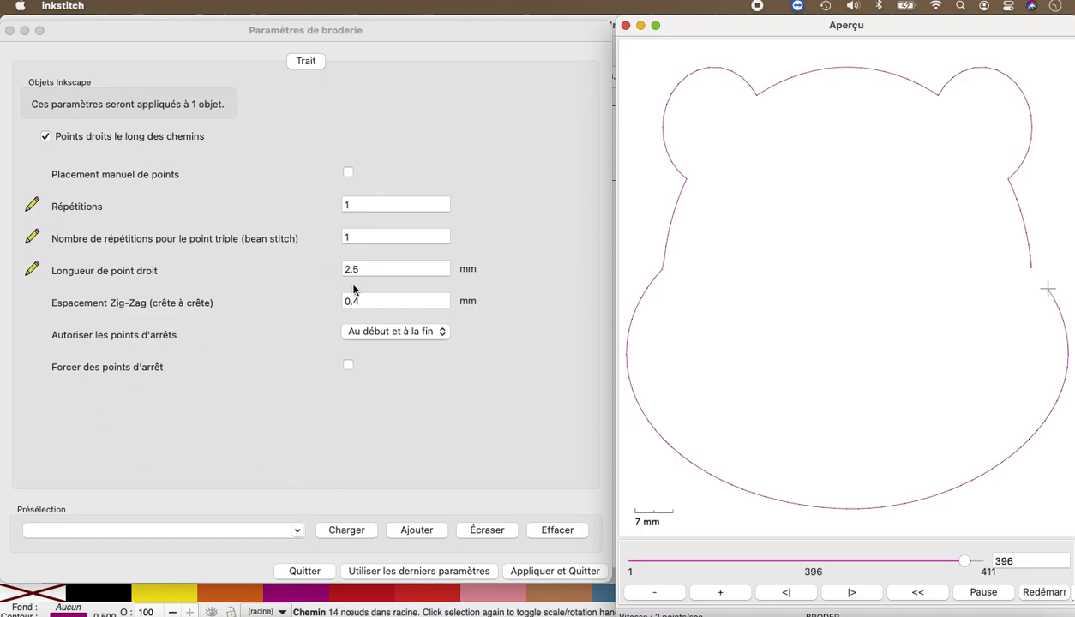
# Set the number of bean stitch repetitions for the dashed outline to 2.
pyautogui.click(351, 237)
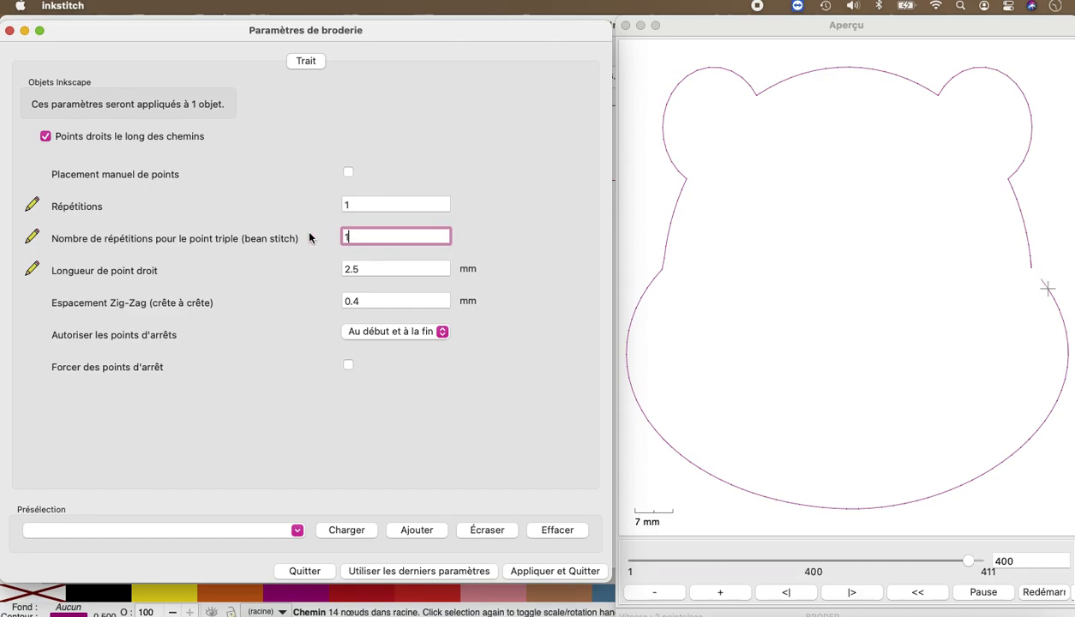
pyautogui.press('super+a')
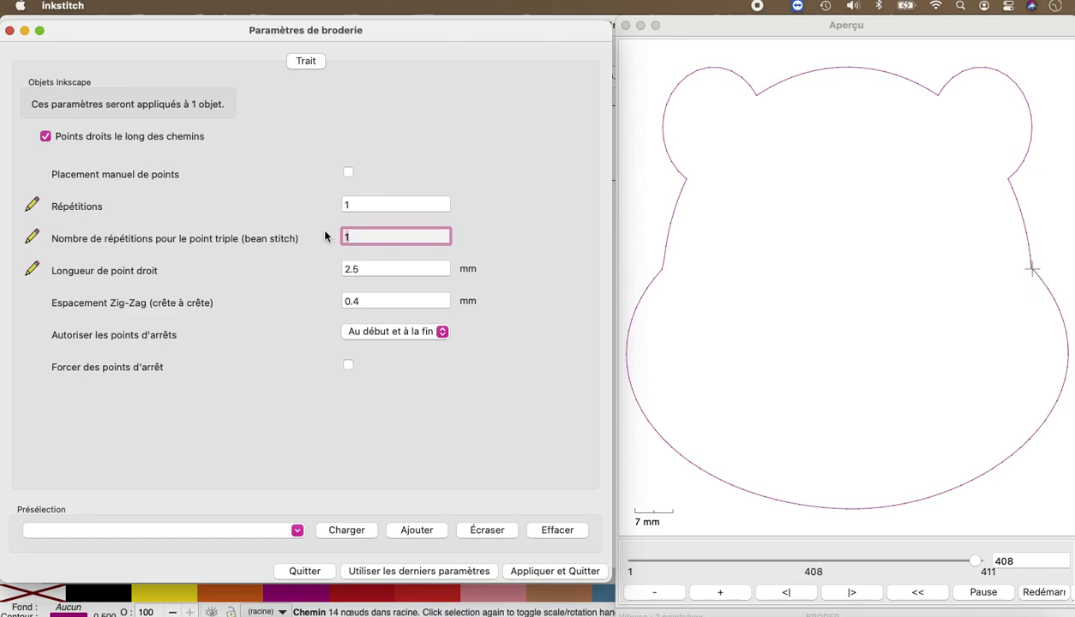
pyautogui.write('2')
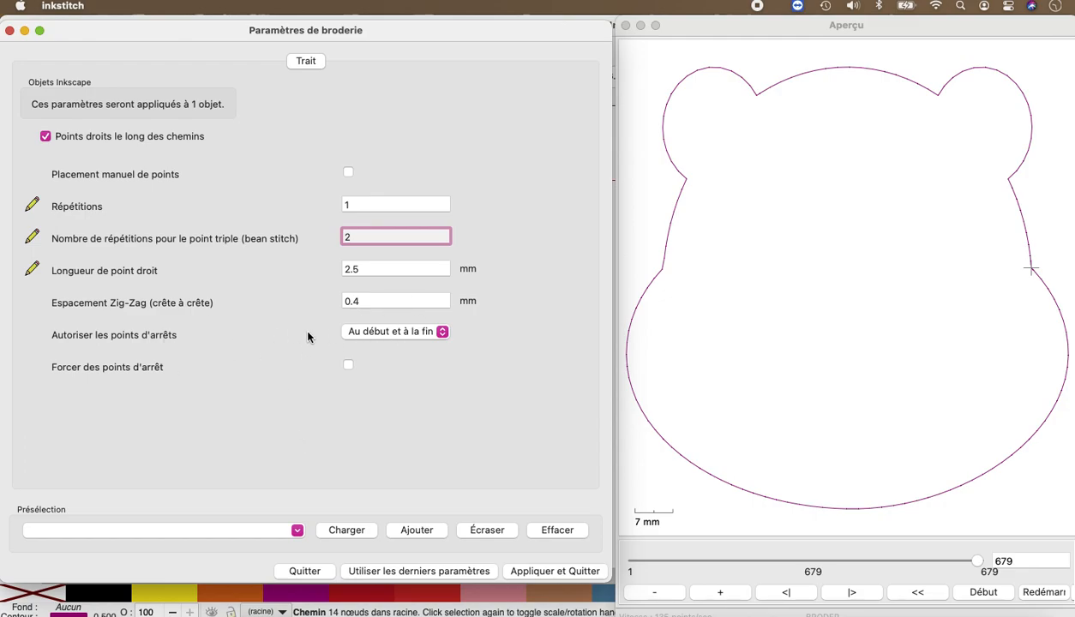
# Step the stitch simulation backwards from the end of the outline to examine how the bean stitches are formed.
pyautogui.click(786, 592)
pyautogui.click(786, 592)
pyautogui.click(786, 592)
pyautogui.click(786, 593)
pyautogui.click(786, 593)
pyautogui.click(786, 593)
pyautogui.click(786, 592)
pyautogui.click(786, 592)
pyautogui.click(786, 592)
pyautogui.click(786, 592)
pyautogui.click(786, 593)
pyautogui.click(786, 592)
pyautogui.click(786, 593)
pyautogui.click(787, 593)
pyautogui.click(786, 592)
pyautogui.click(786, 592)
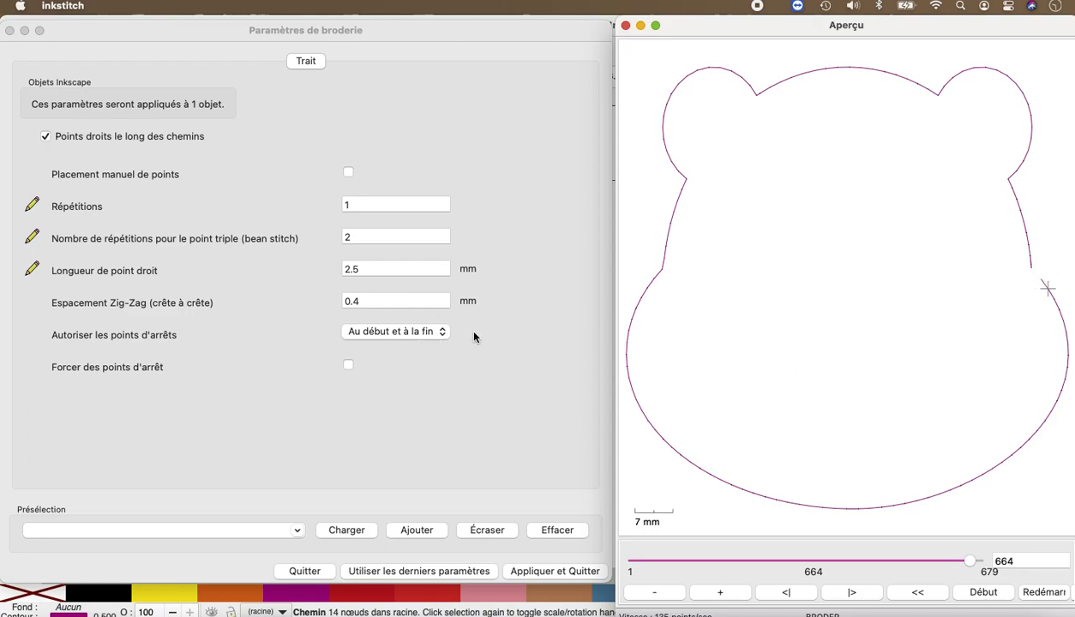
# Check the lock-stitch options, and apply the embroidery parameters to the dashed outline and close the settings.
pyautogui.click(443, 333)
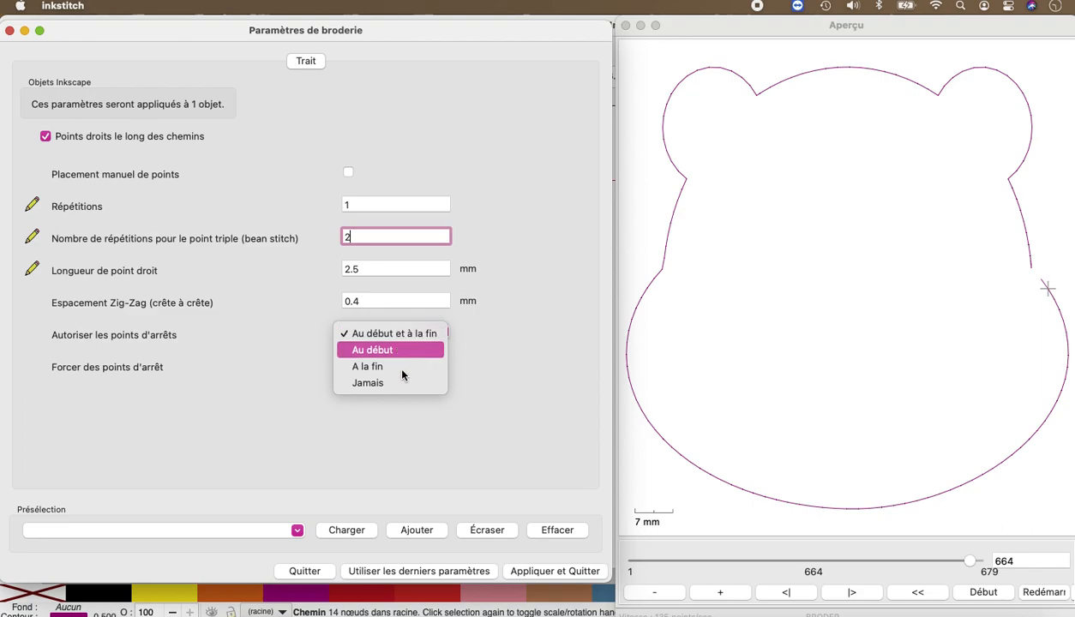
pyautogui.click(553, 575)
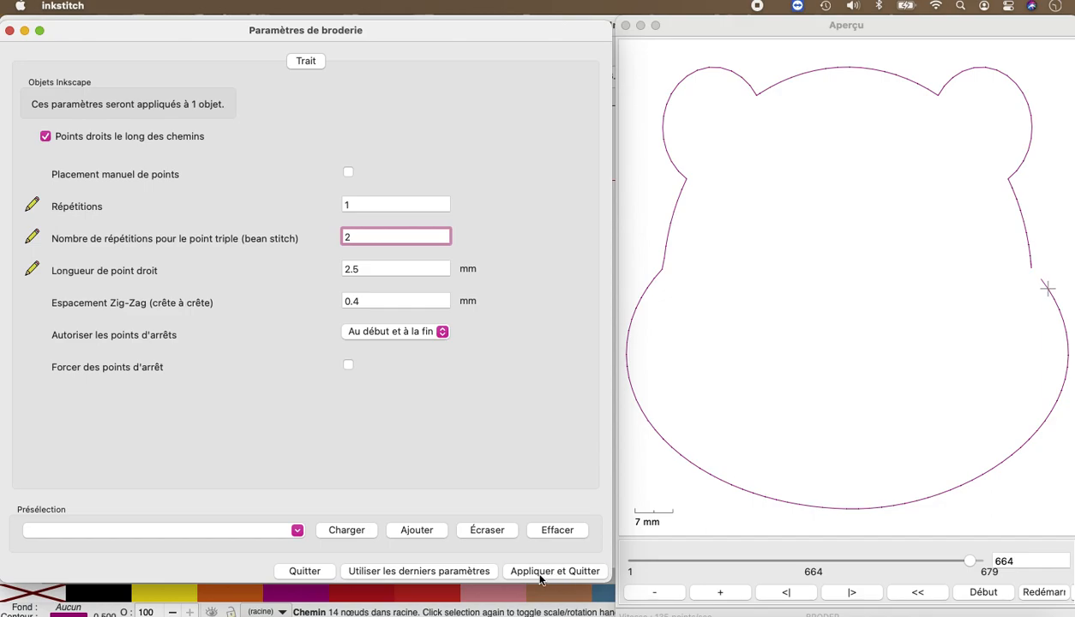
pyautogui.click(549, 572)
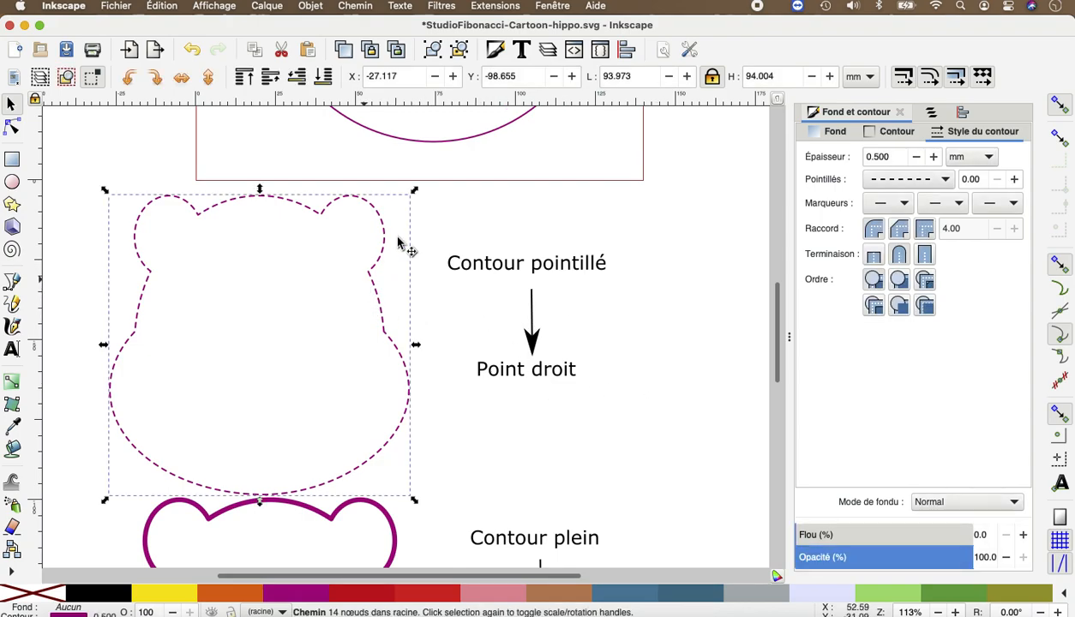
# Select the solid hippo outline beside the "Contour plein" label and open its Ink/Stitch parameters.
pyautogui.scroll(-8, 482, 443)
pyautogui.scroll(-1, 482, 443)
pyautogui.click(470, 335)
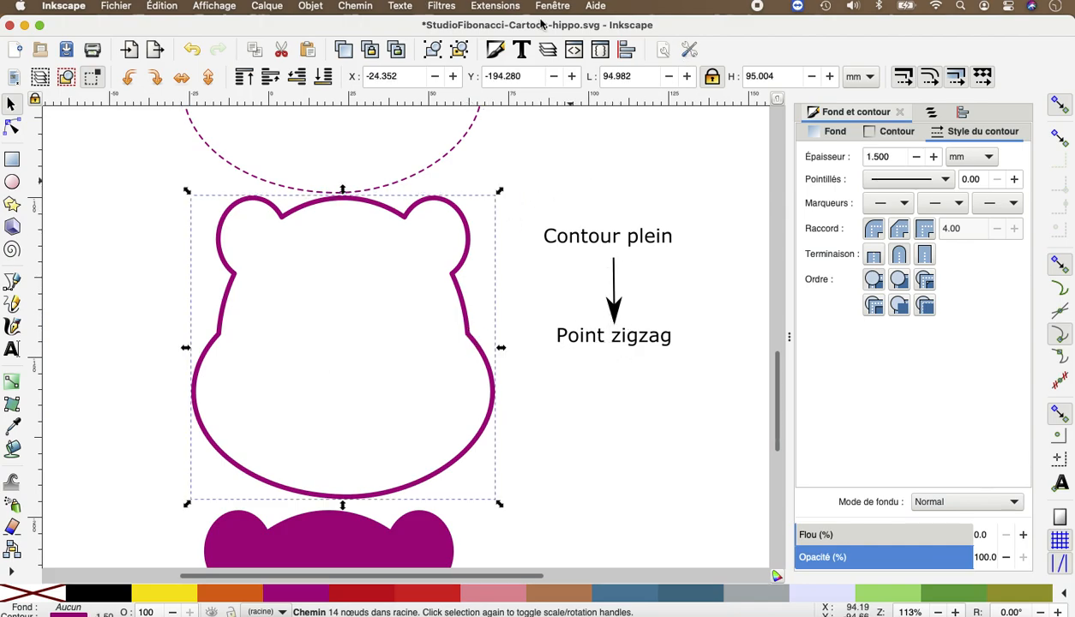
pyautogui.click(493, 10)
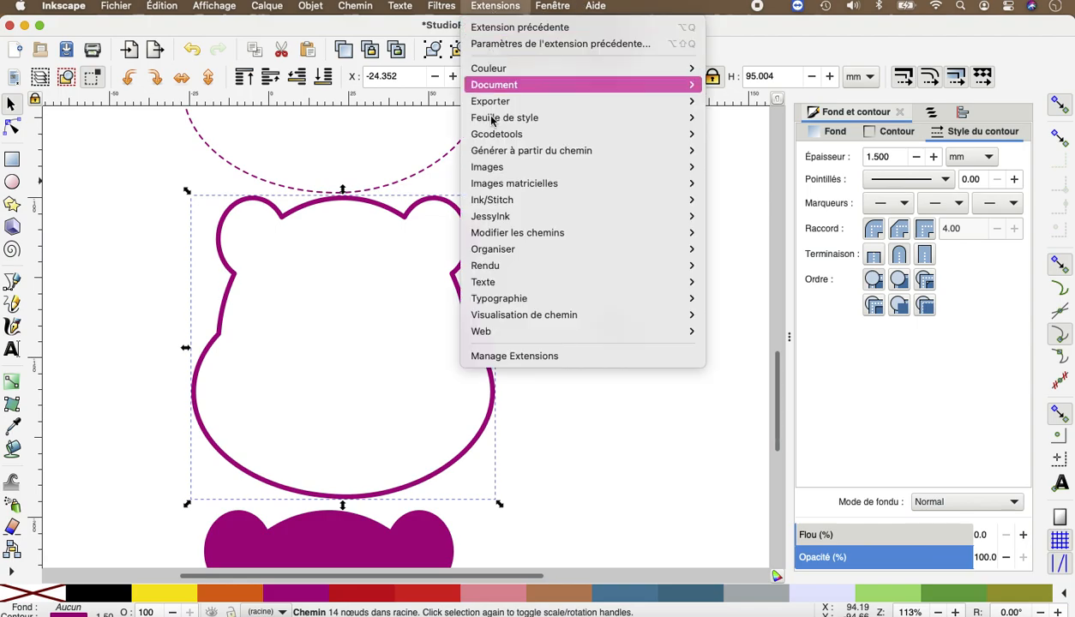
pyautogui.moveTo(501, 202)
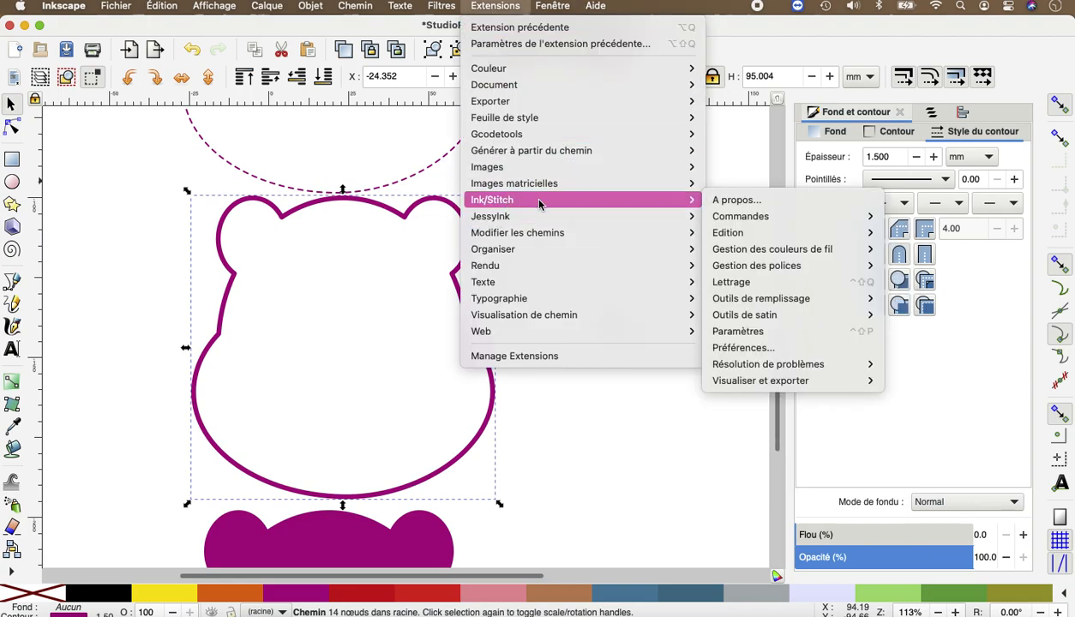
pyautogui.click(746, 331)
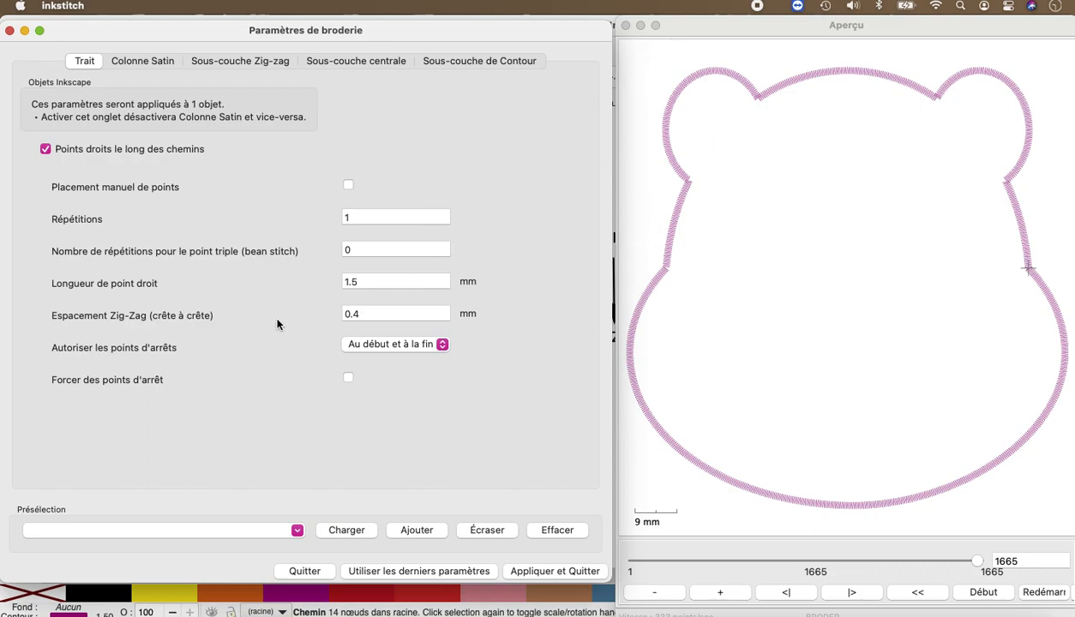
# Set the solid outline's peak-to-peak zigzag spacing to 0.8 mm and apply the embroidery parameters.
pyautogui.click(360, 312)
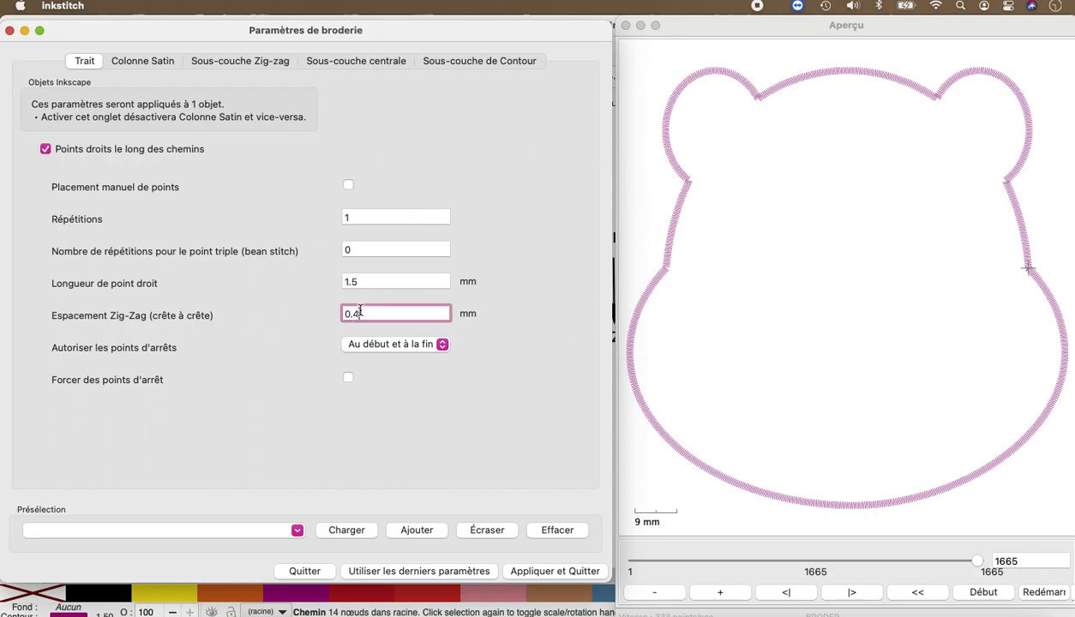
pyautogui.press('BackSpace')
pyautogui.write('6')
pyautogui.press('BackSpace')
pyautogui.write('8')
pyautogui.click(393, 281)
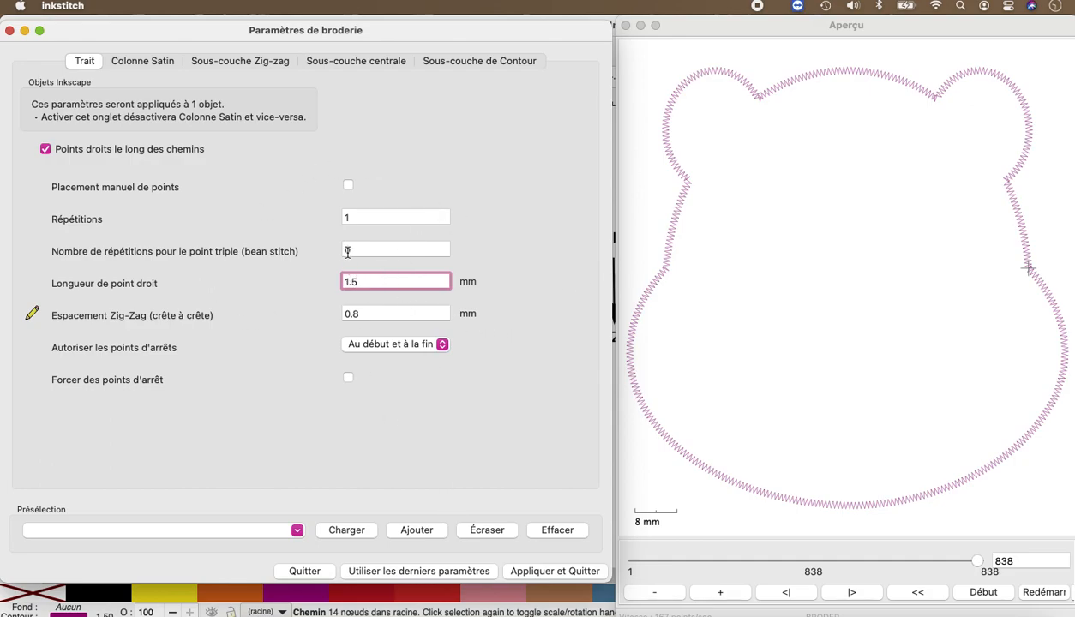
pyautogui.click(533, 574)
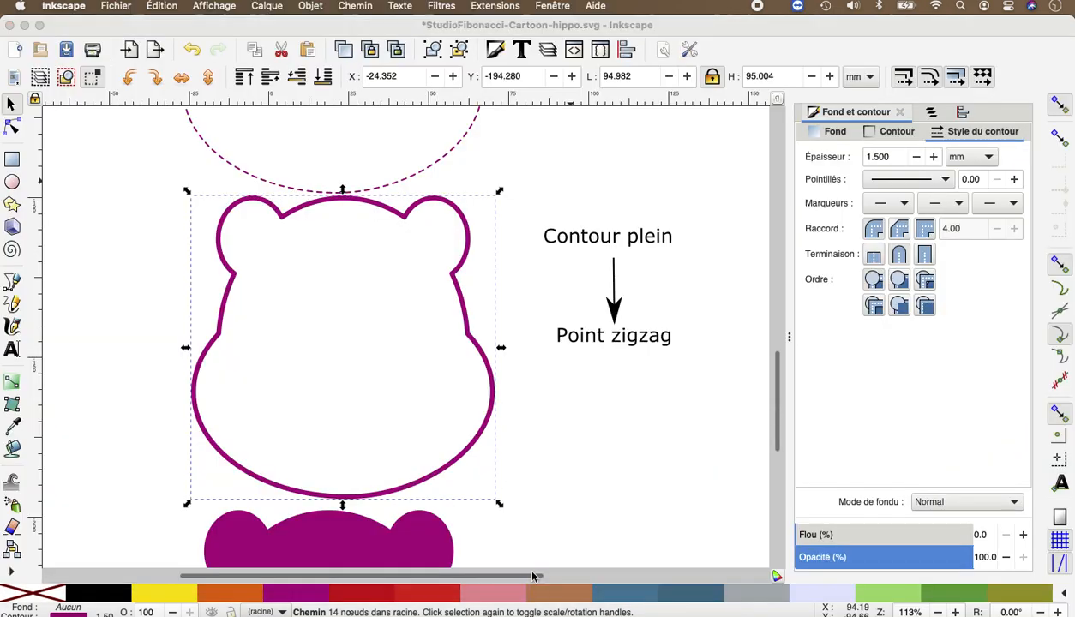
# Select the filled hippo shape beside the "Fond de couleur" label and open its Ink/Stitch parameters.
pyautogui.scroll(-5, 608, 373)
pyautogui.hscroll(-1, 608, 373)
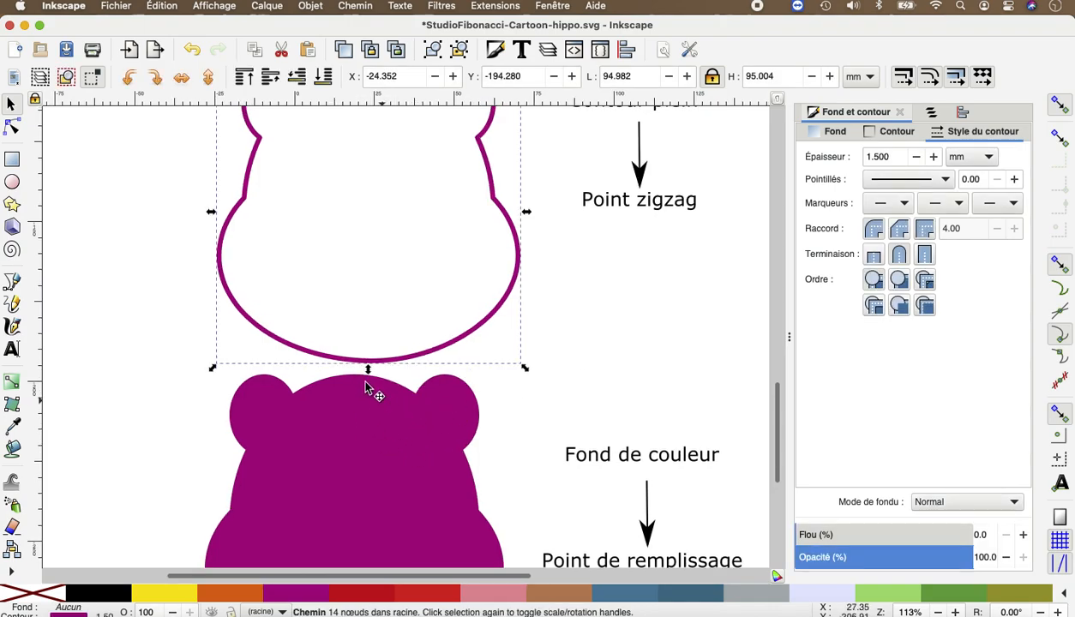
pyautogui.scroll(-2, 625, 300)
pyautogui.hscroll(1, 624, 300)
pyautogui.scroll(-3, 624, 300)
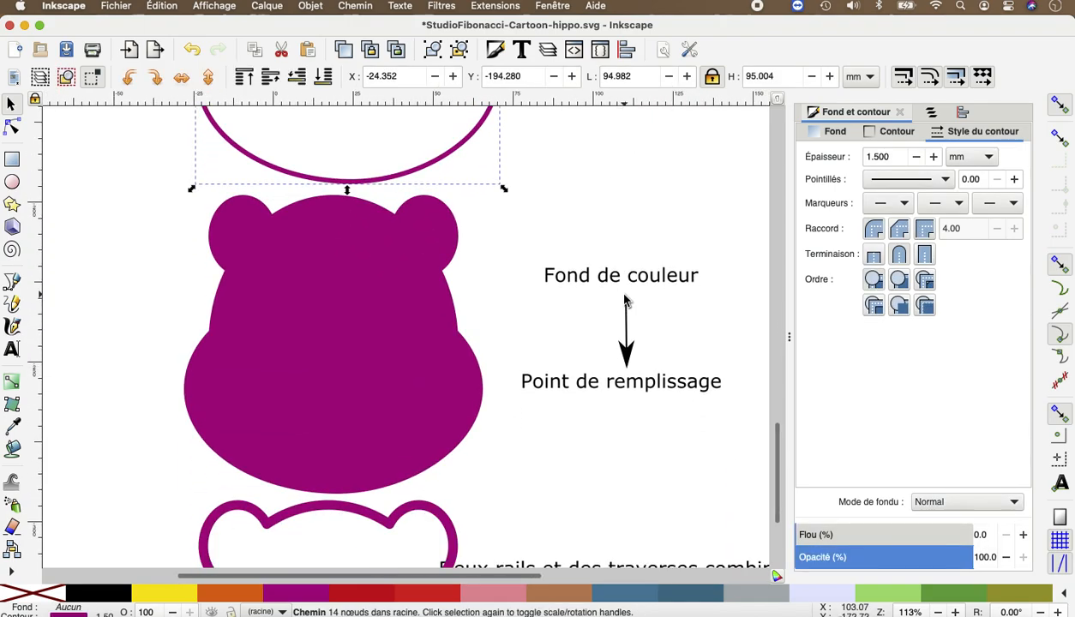
pyautogui.click(356, 341)
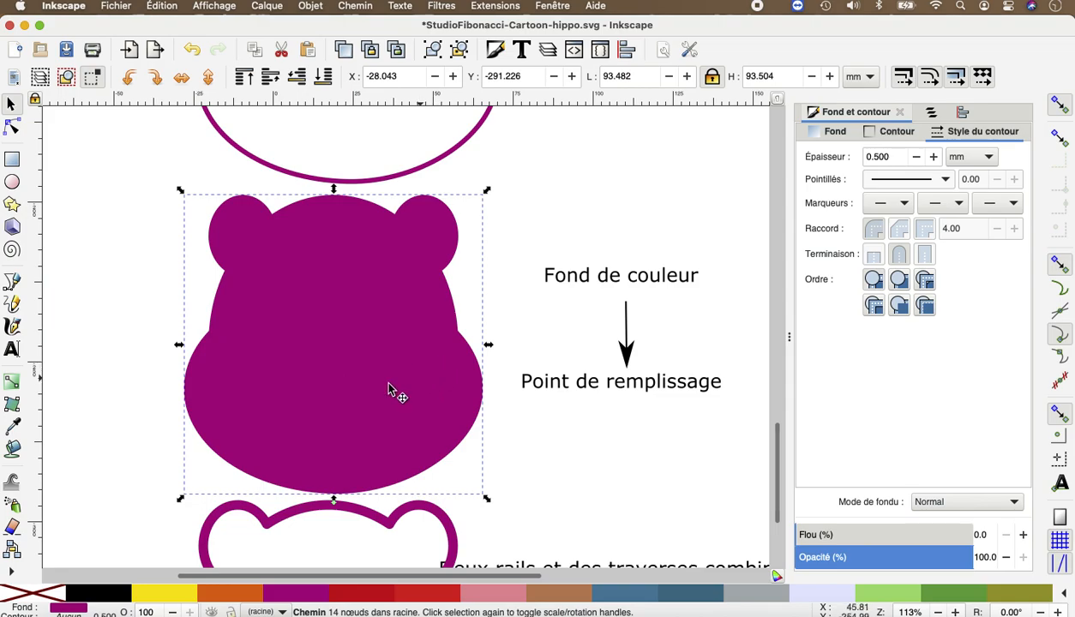
pyautogui.click(480, 8)
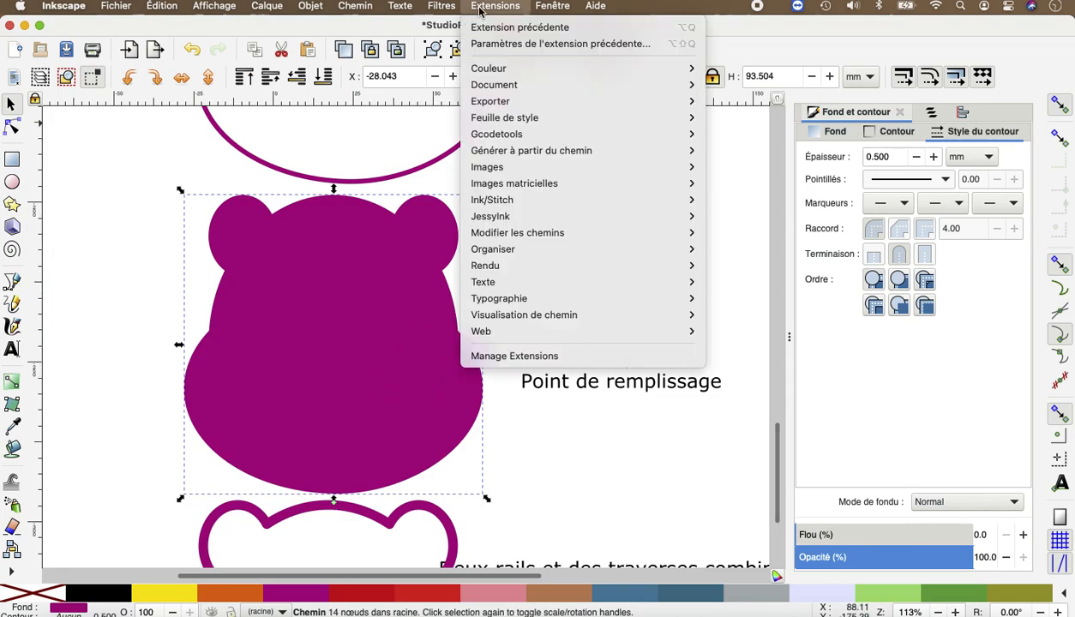
pyautogui.moveTo(521, 204)
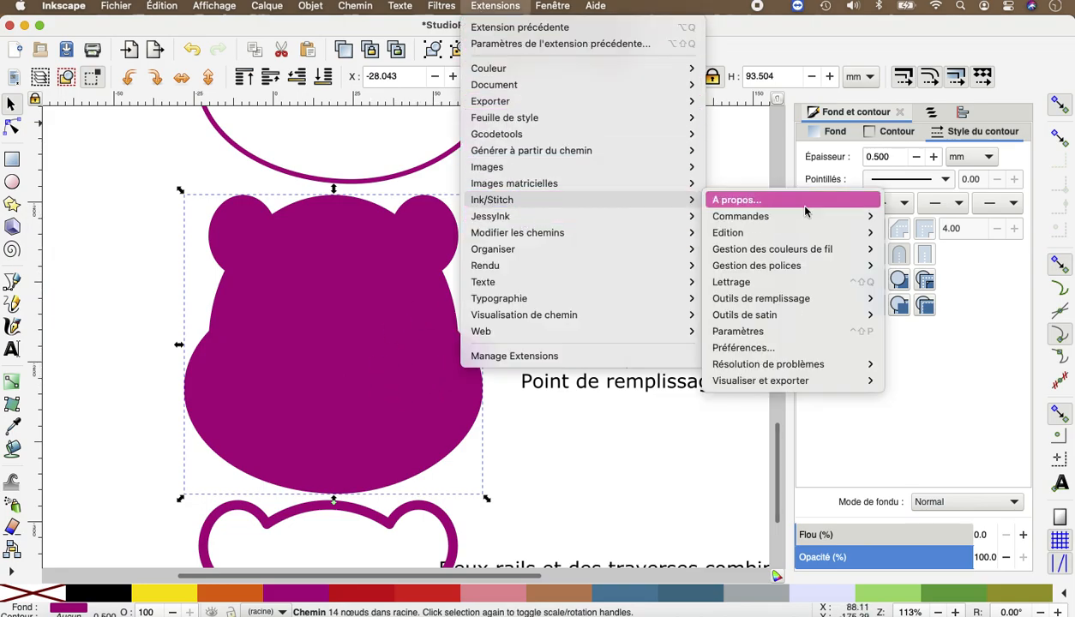
pyautogui.moveTo(755, 306)
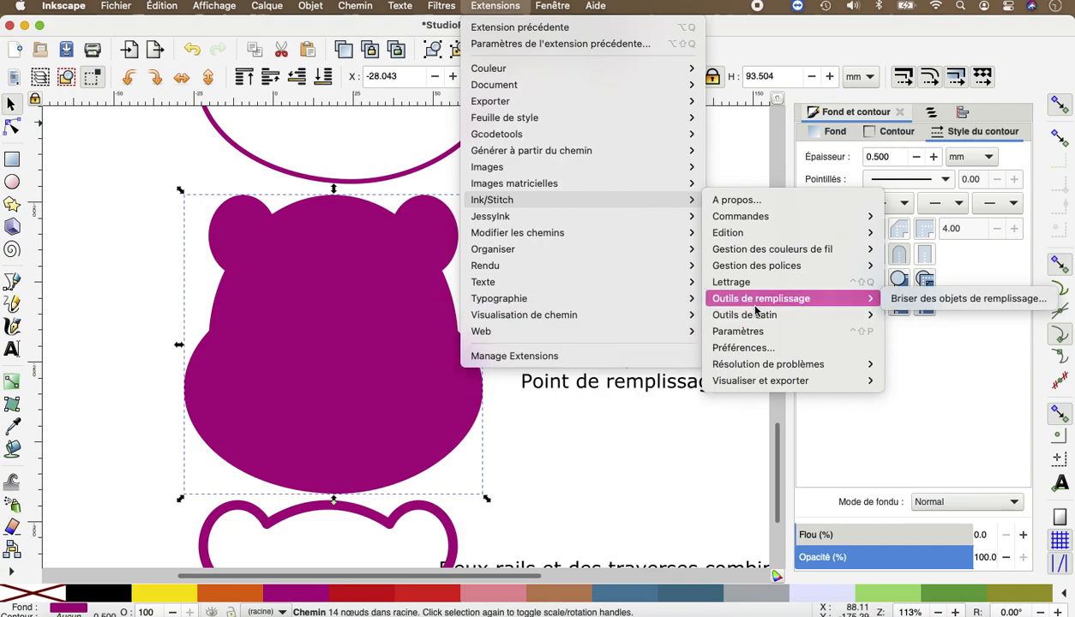
pyautogui.click(739, 332)
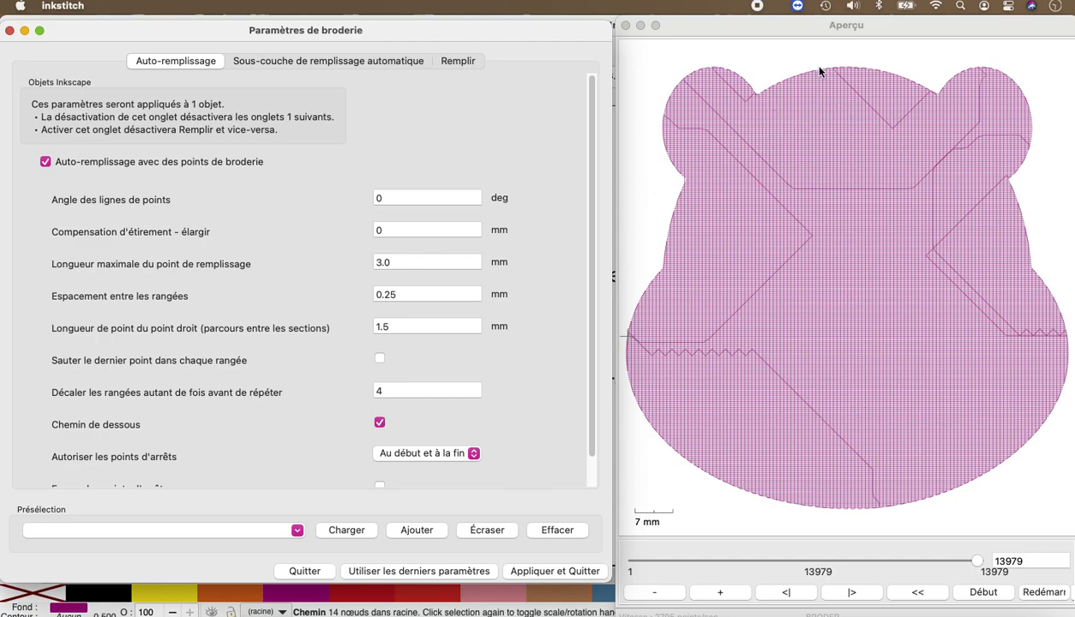
# Set the spacing between rows of the filled hippo's auto-fill to 0.35 mm.
pyautogui.click(403, 294)
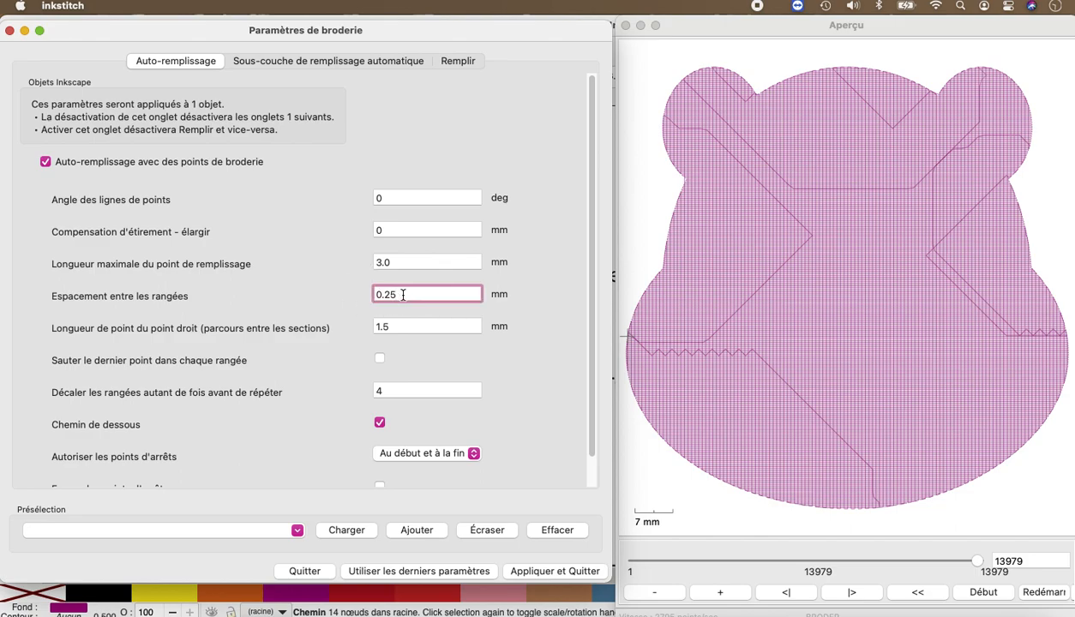
pyautogui.press('BackSpace')
pyautogui.press('BackSpace')
pyautogui.write('35')
pyautogui.click(434, 267)
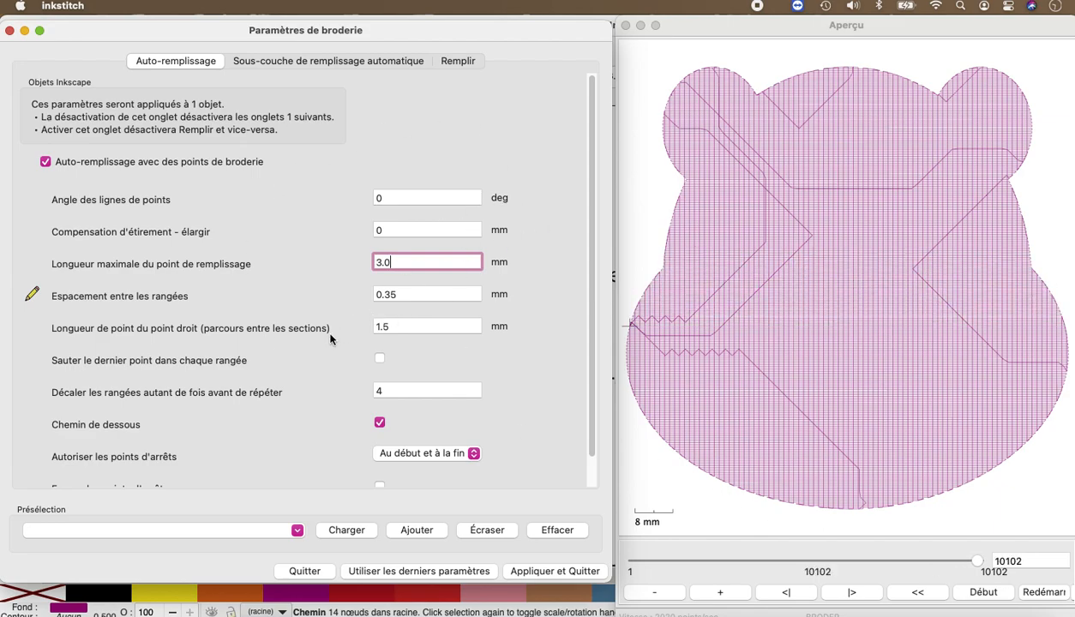
# Set the filled hippo's auto-fill row spacing to 0.4 mm and its maximum fill stitch length to 4 mm.
pyautogui.click(387, 293)
pyautogui.doubleClick(387, 293)
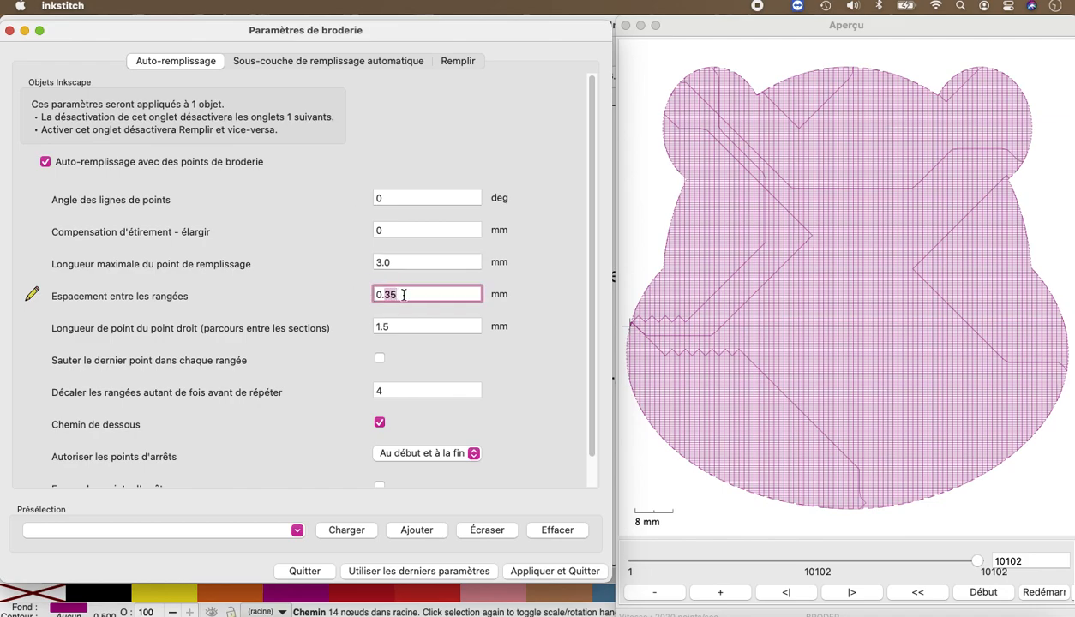
pyautogui.write('4')
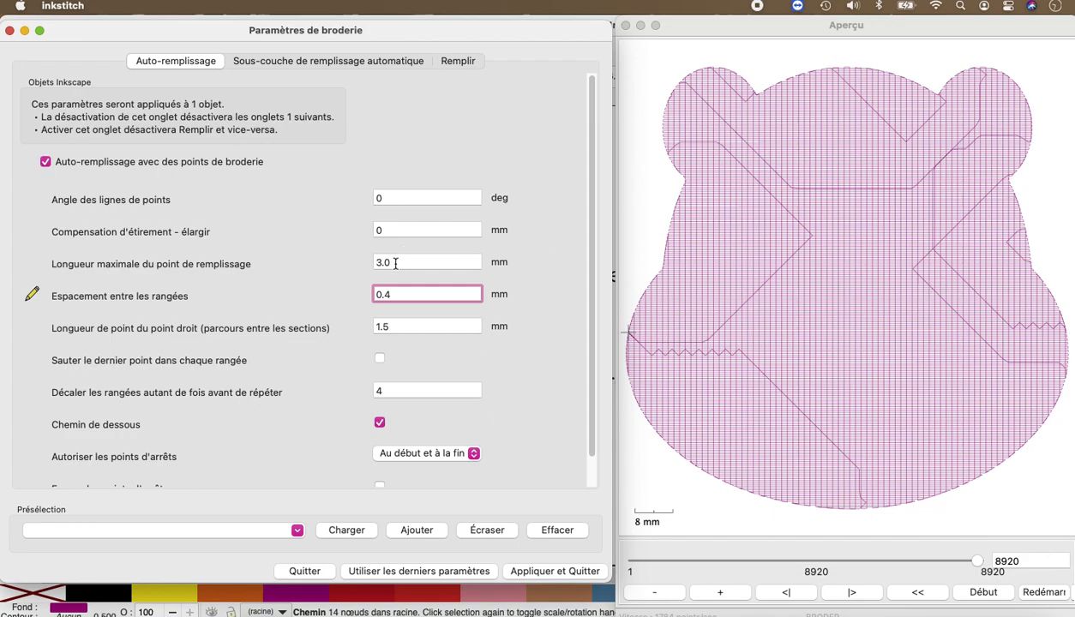
pyautogui.moveTo(390, 262); pyautogui.dragTo(365, 264)
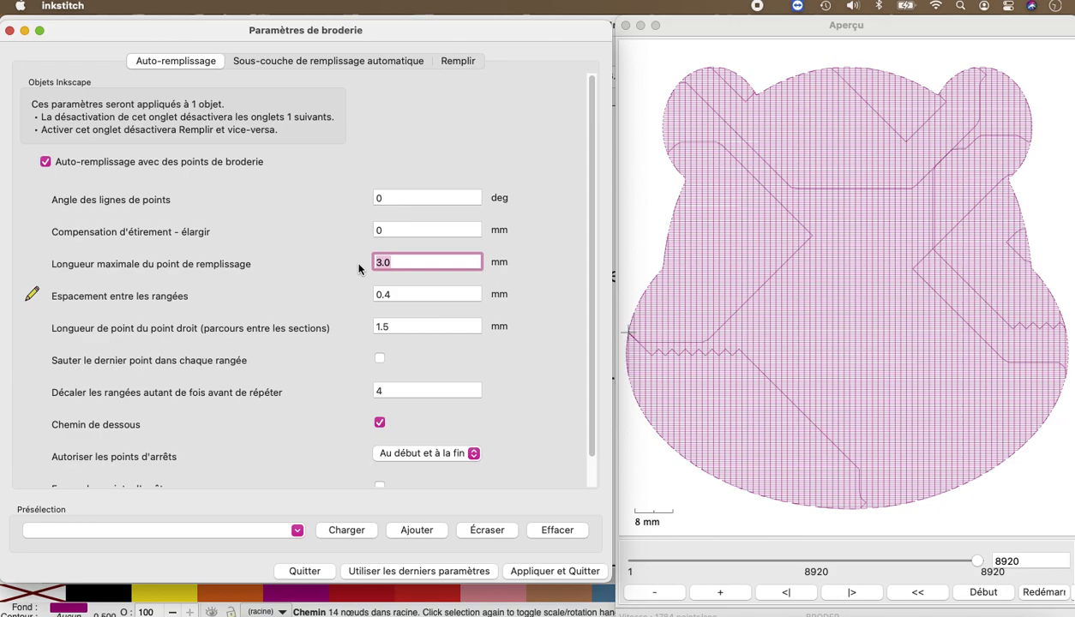
pyautogui.write('4')
pyautogui.click(510, 116)
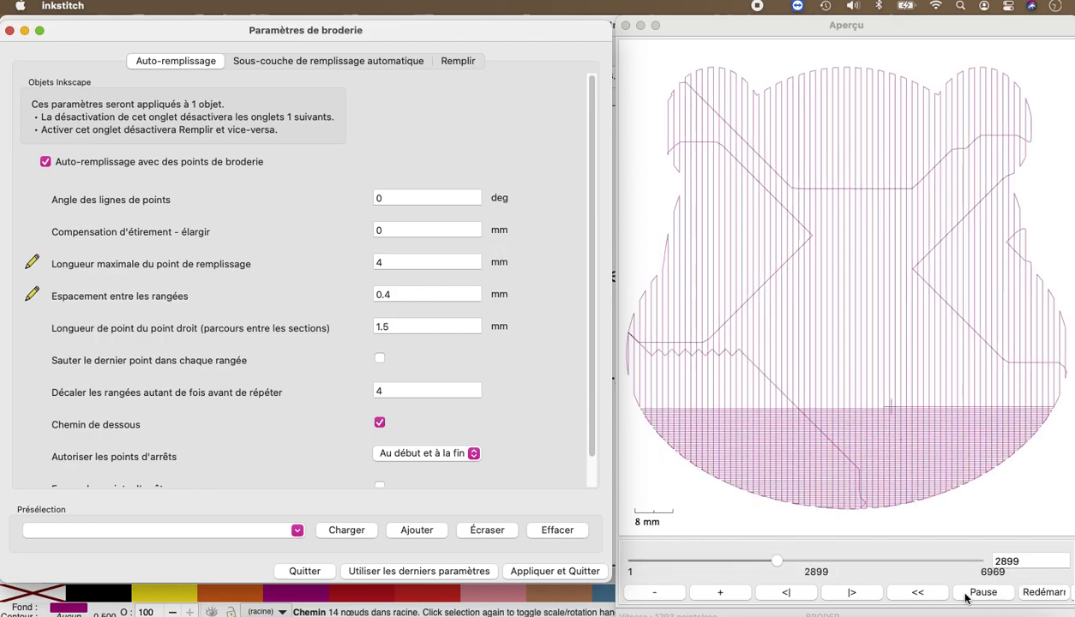
# Set the stitch line angle to 45 degrees, disable the auto-fill underpath, and apply the embroidery parameters.
pyautogui.click(387, 196)
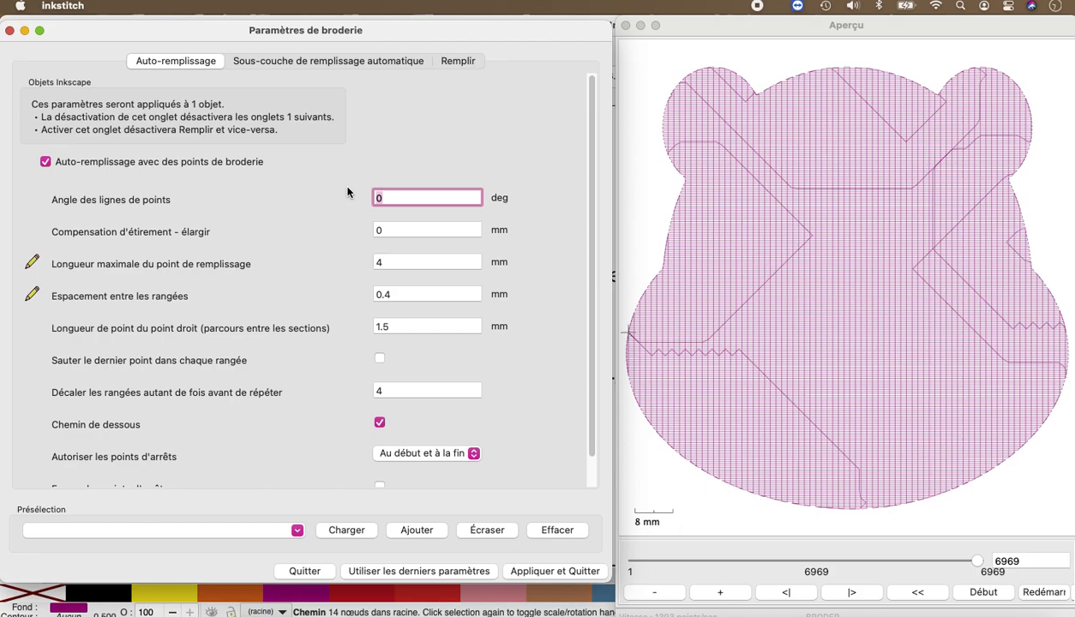
pyautogui.write('45')
pyautogui.click(423, 224)
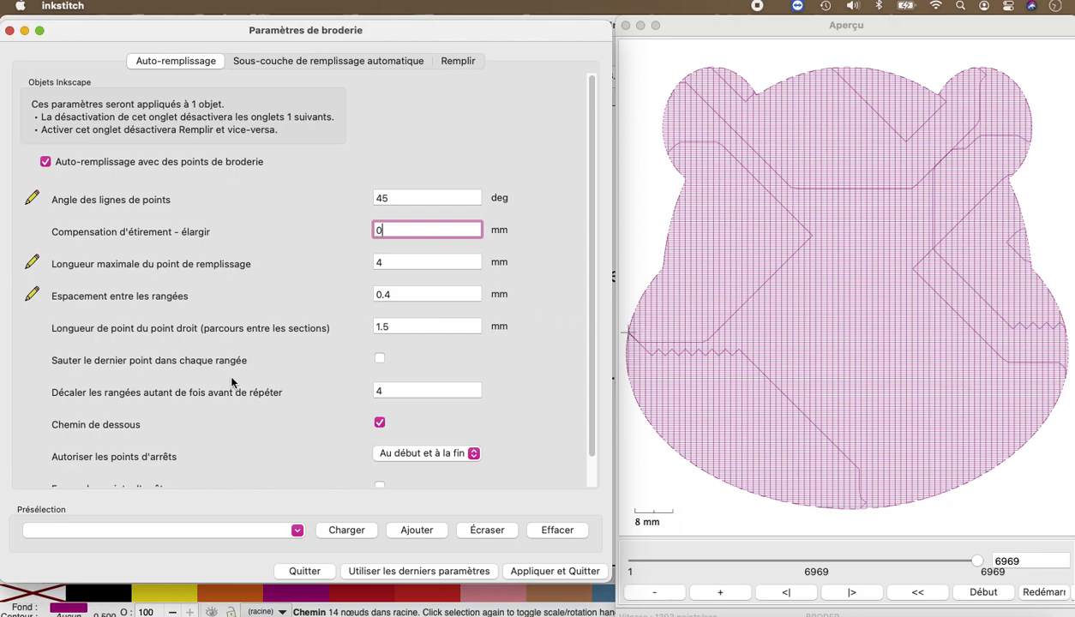
pyautogui.click(410, 325)
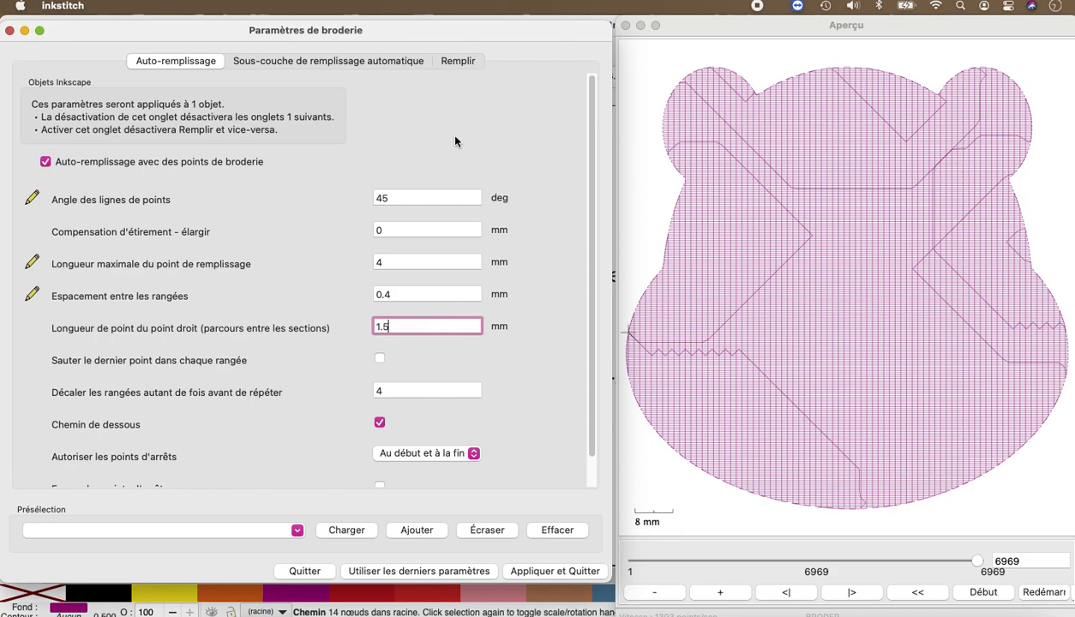
pyautogui.click(448, 225)
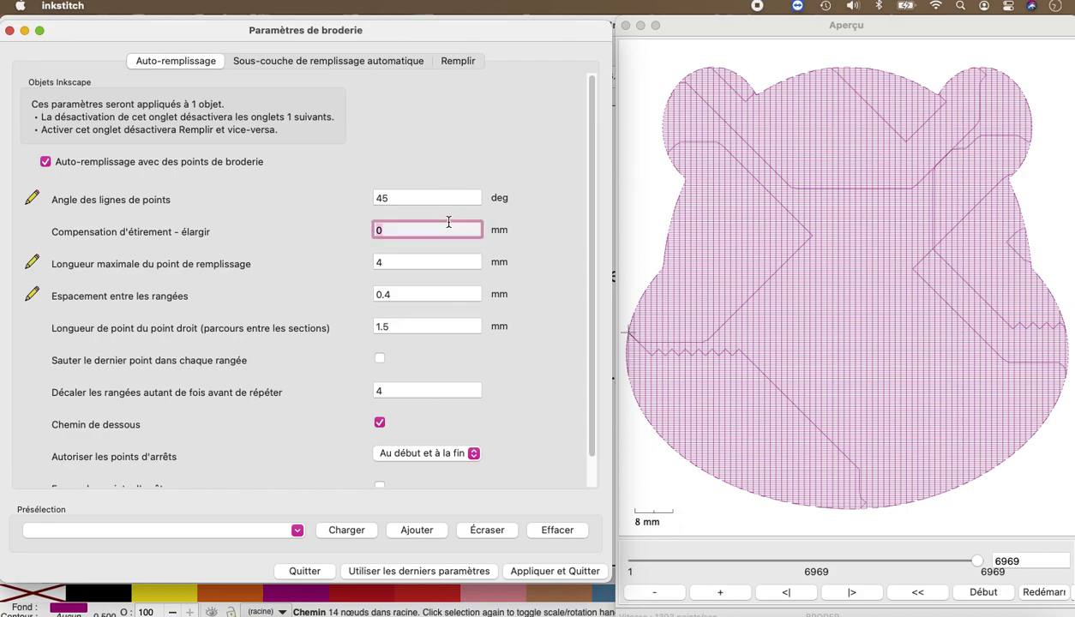
pyautogui.click(379, 424)
pyautogui.click(558, 572)
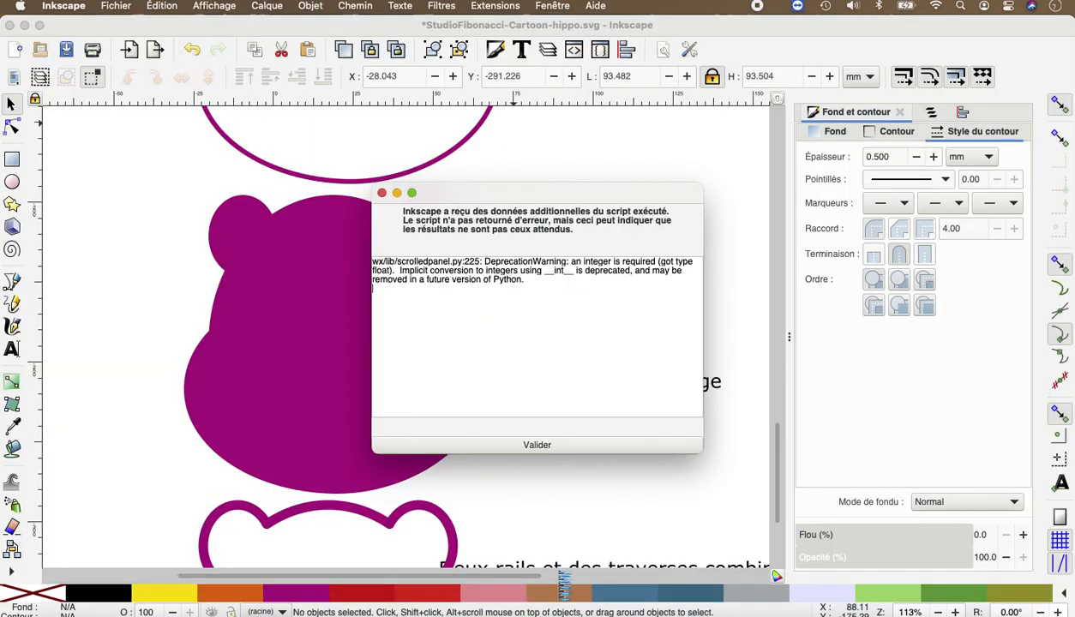
pyautogui.click(542, 442)
# Select the filled hippo beside the "Fond de couleur" label again and reopen its Ink/Stitch parameters.
pyautogui.click(398, 305)
pyautogui.click(399, 305)
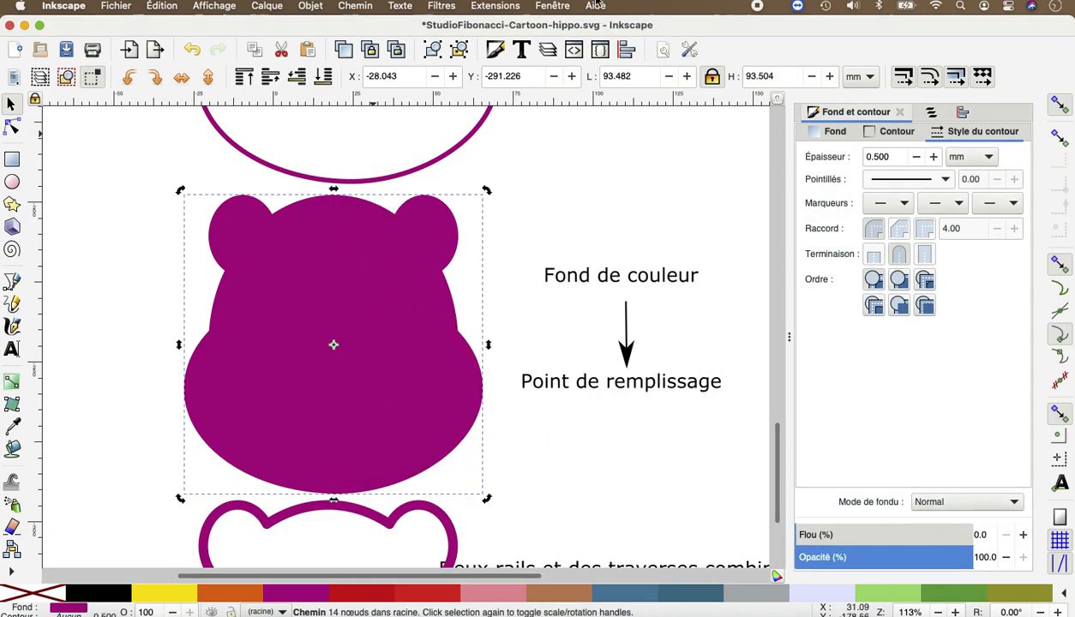
pyautogui.click(497, 7)
pyautogui.moveTo(541, 199)
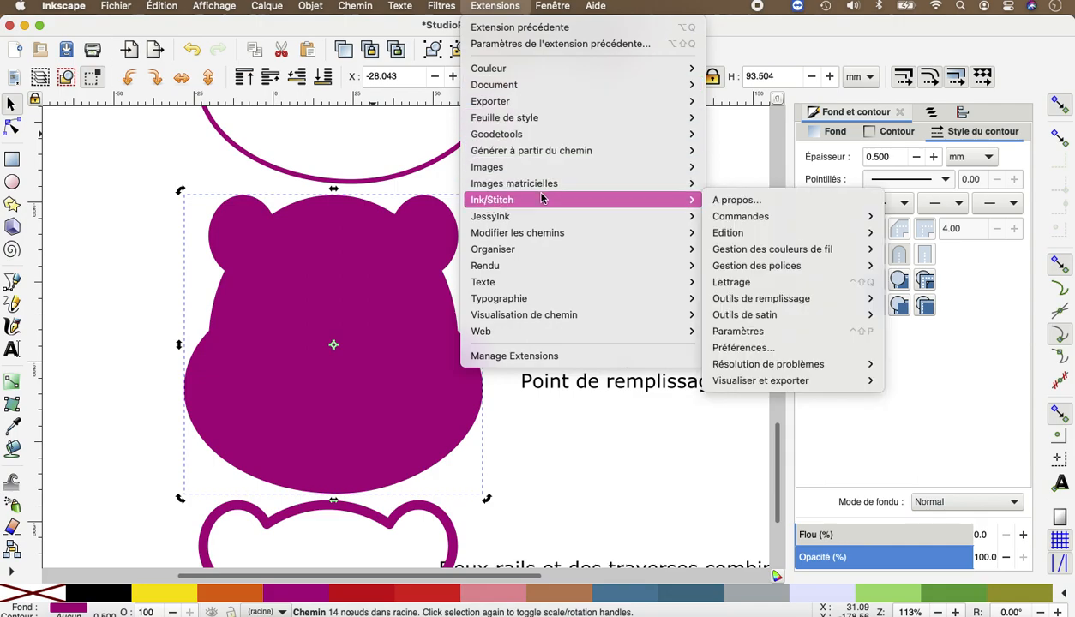
pyautogui.click(743, 333)
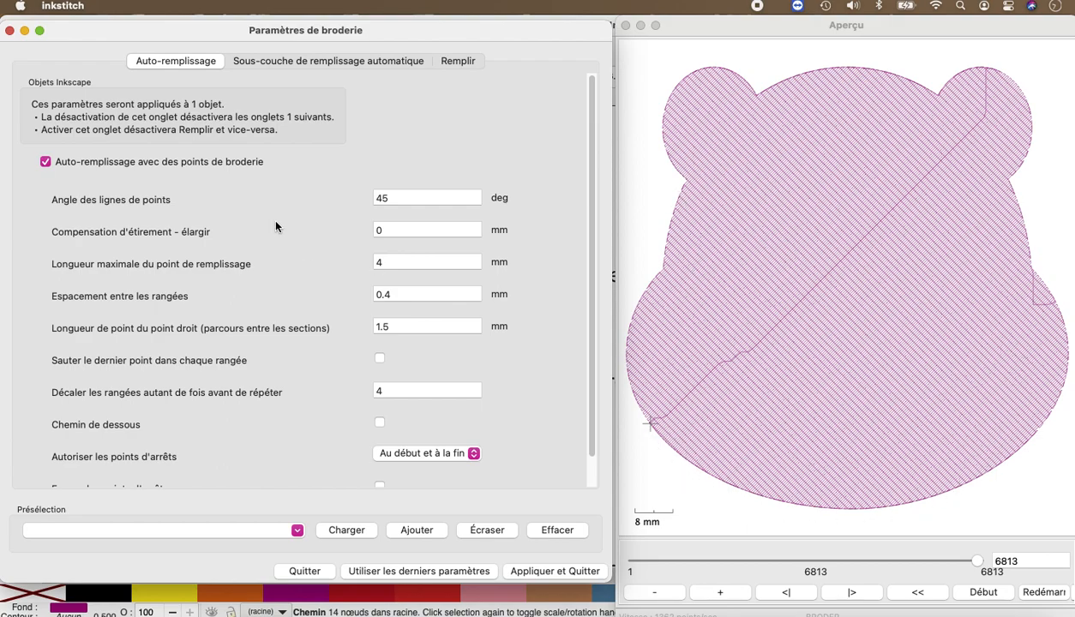
# Set the auto-fill underlay's spacing between stitch rows to 0.4 mm and apply the embroidery parameters.
pyautogui.click(281, 65)
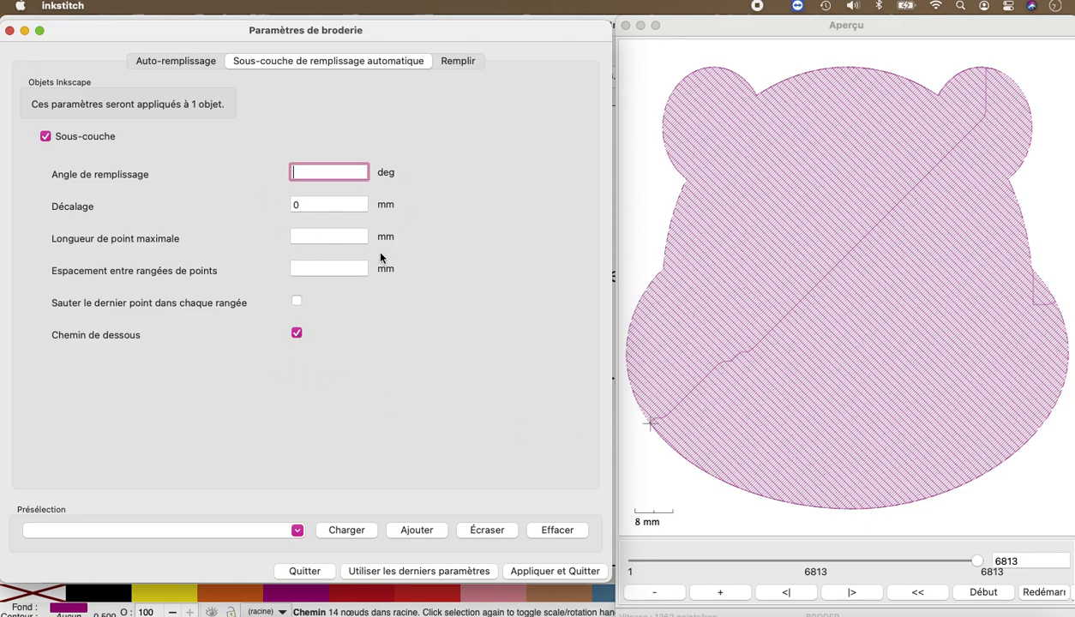
pyautogui.click(337, 271)
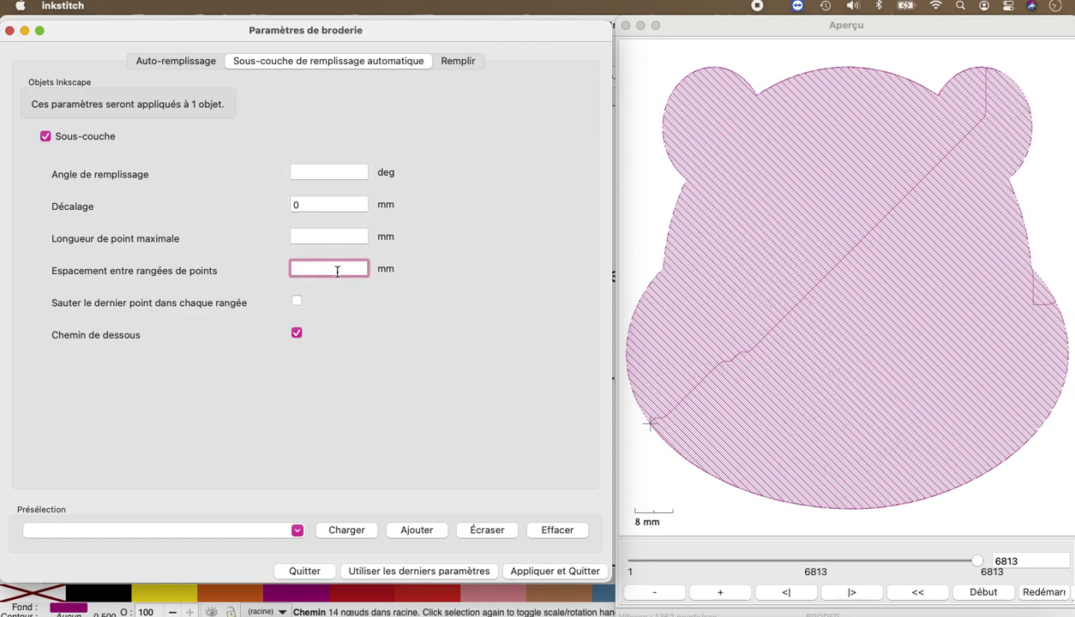
pyautogui.write('0.4')
pyautogui.click(306, 237)
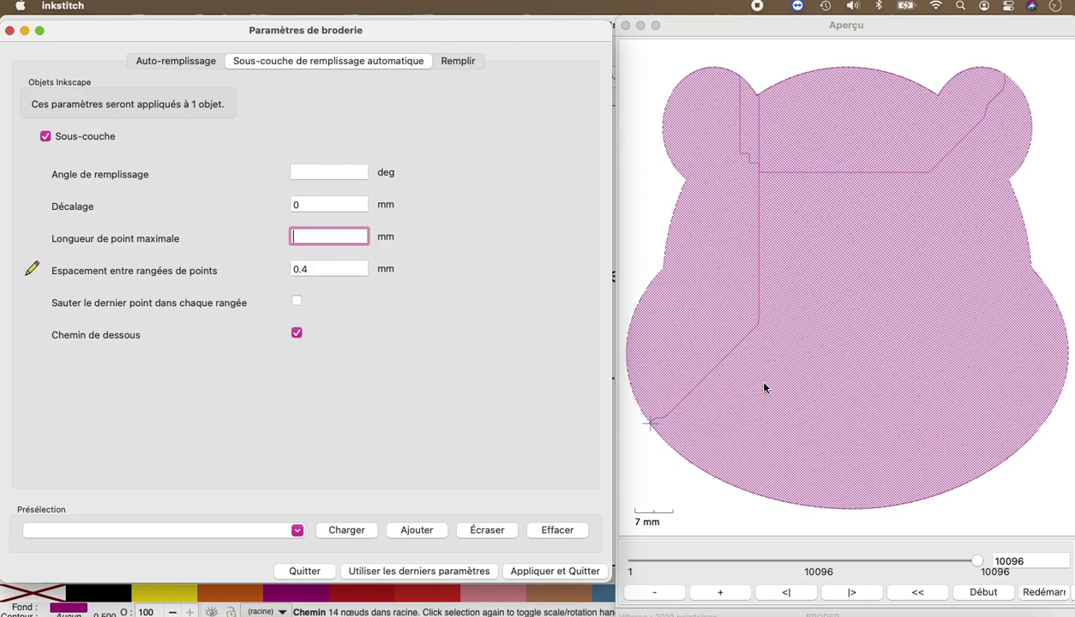
pyautogui.click(568, 574)
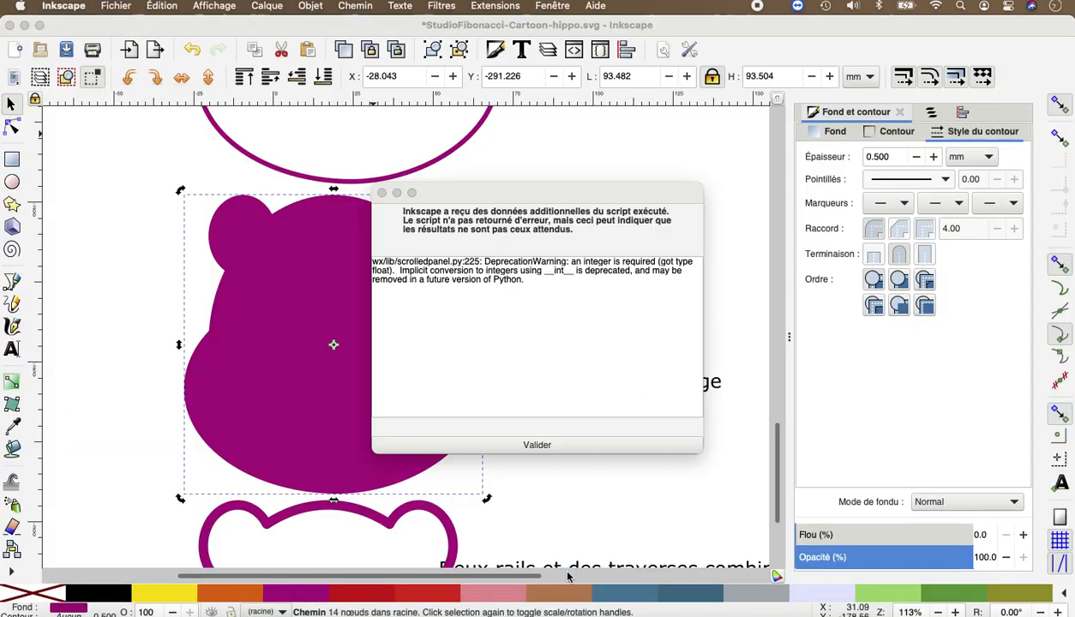
pyautogui.click(537, 444)
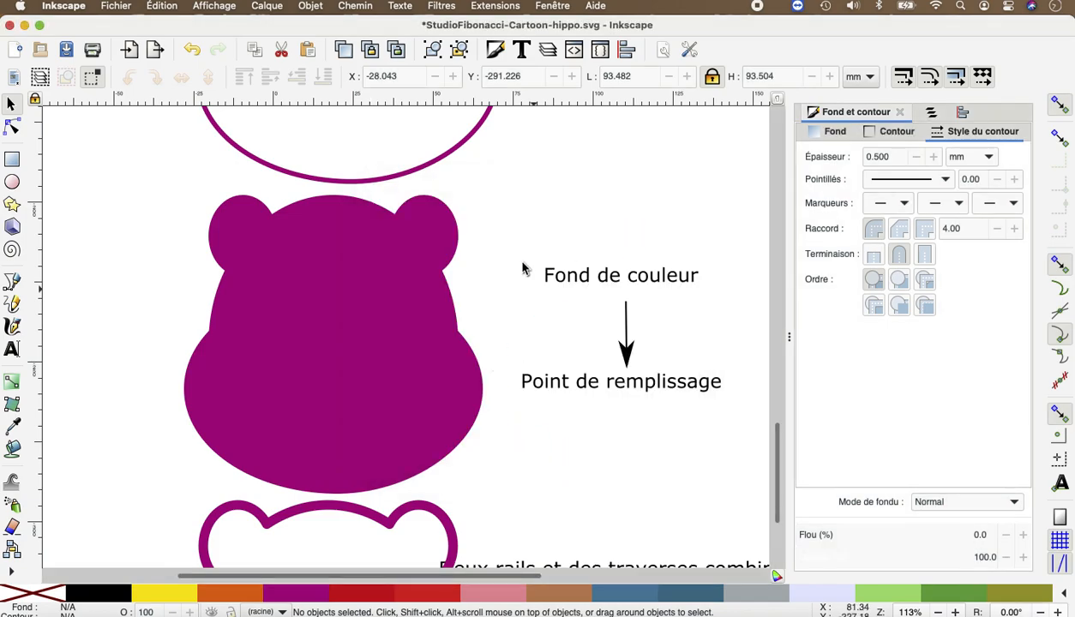
# Edit the filled hippo's nodes and pull the chin node's handles past each other so the outline crosses itself.
pyautogui.click(352, 199)
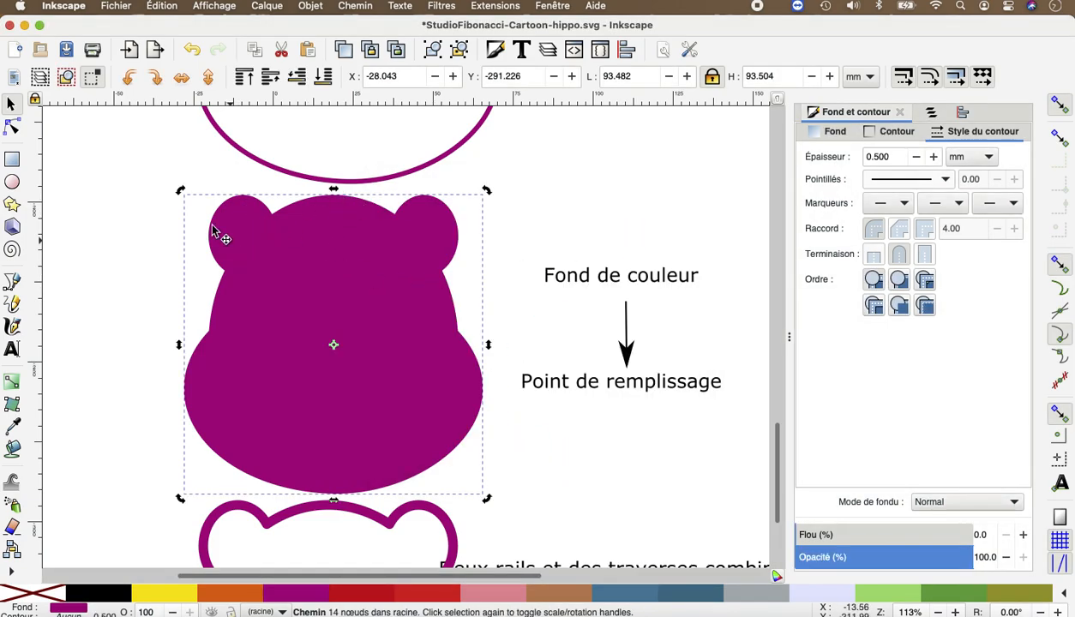
pyautogui.click(12, 126)
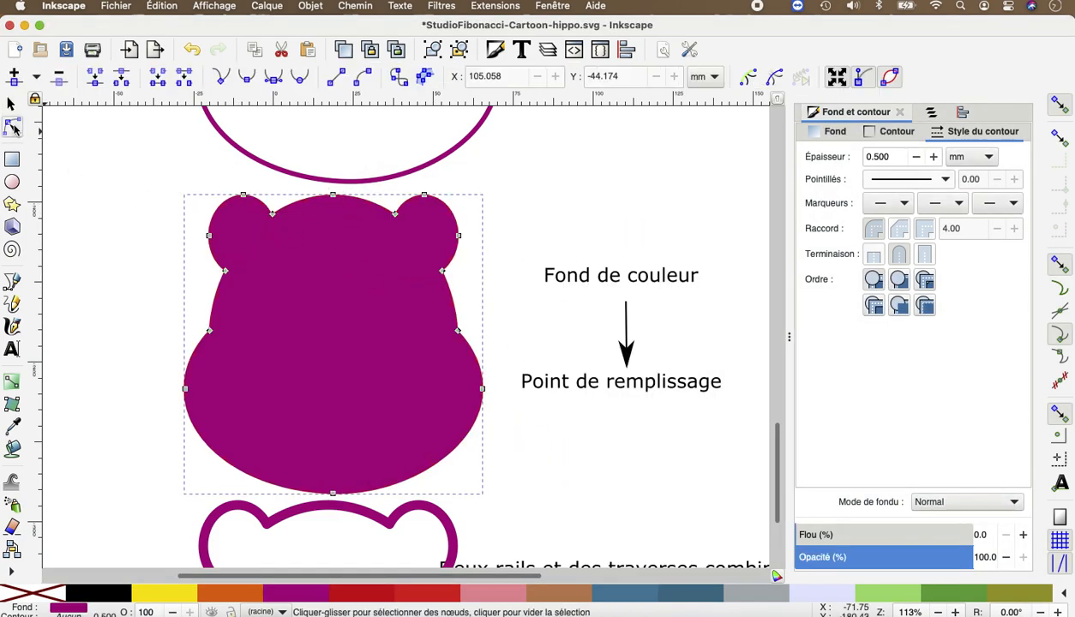
pyautogui.click(271, 214)
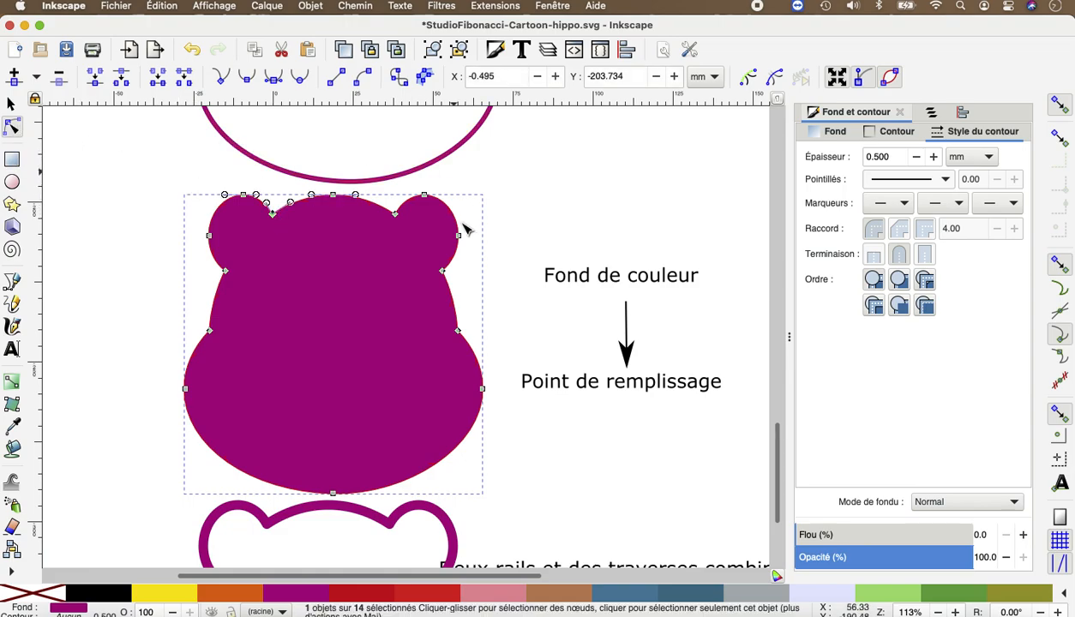
pyautogui.click(334, 499)
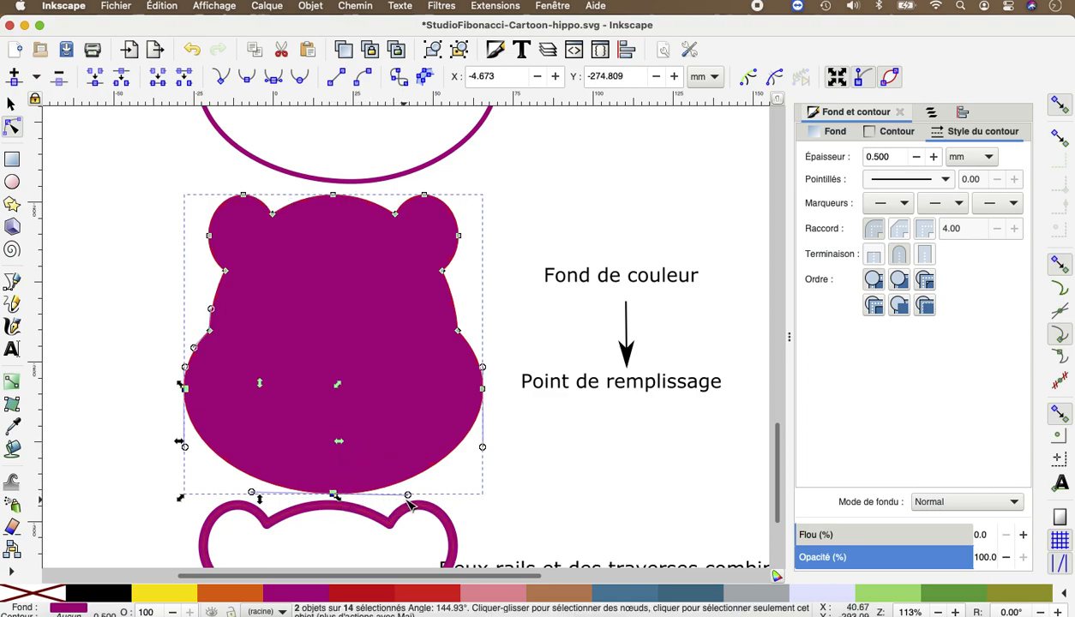
pyautogui.moveTo(409, 498); pyautogui.dragTo(149, 497)
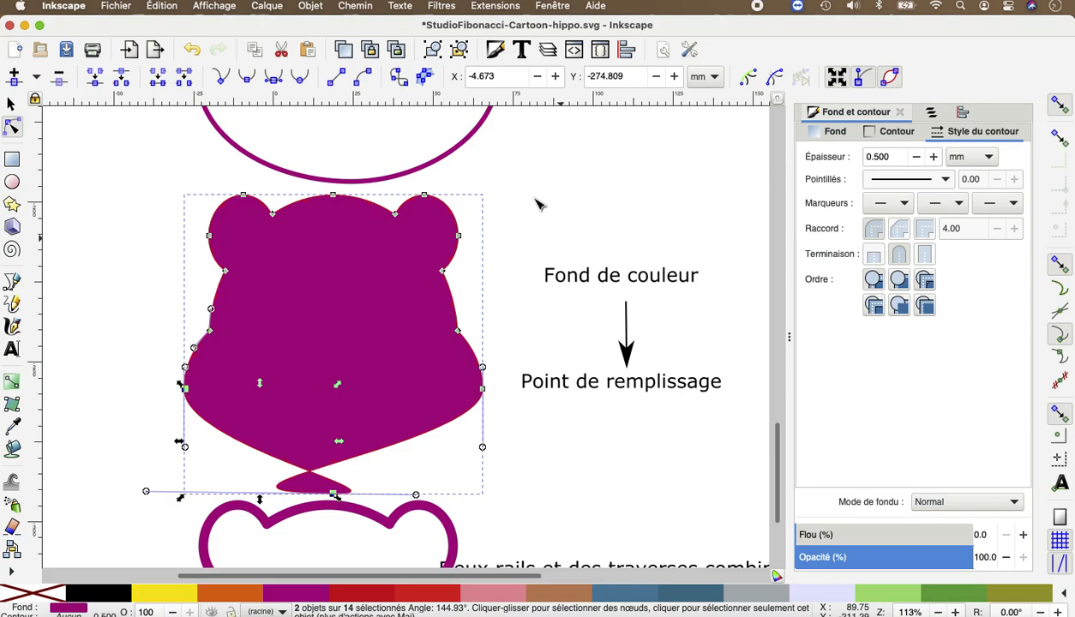
# Open the Ink/Stitch parameters of the distorted hippo, apply them to read the full error message, and dismiss it.
pyautogui.click(484, 6)
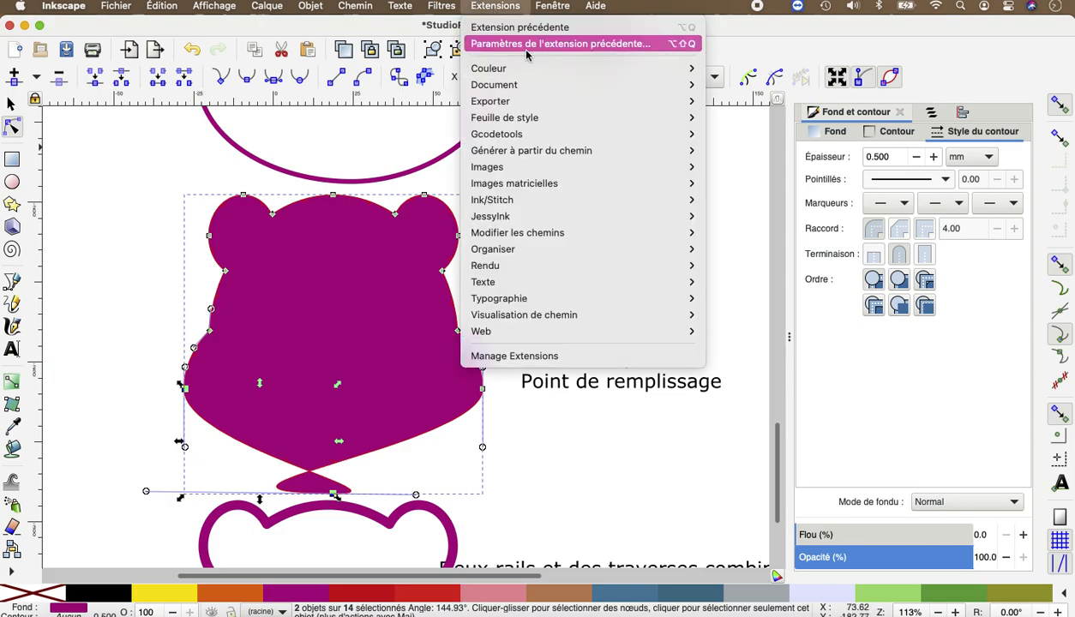
pyautogui.moveTo(501, 216)
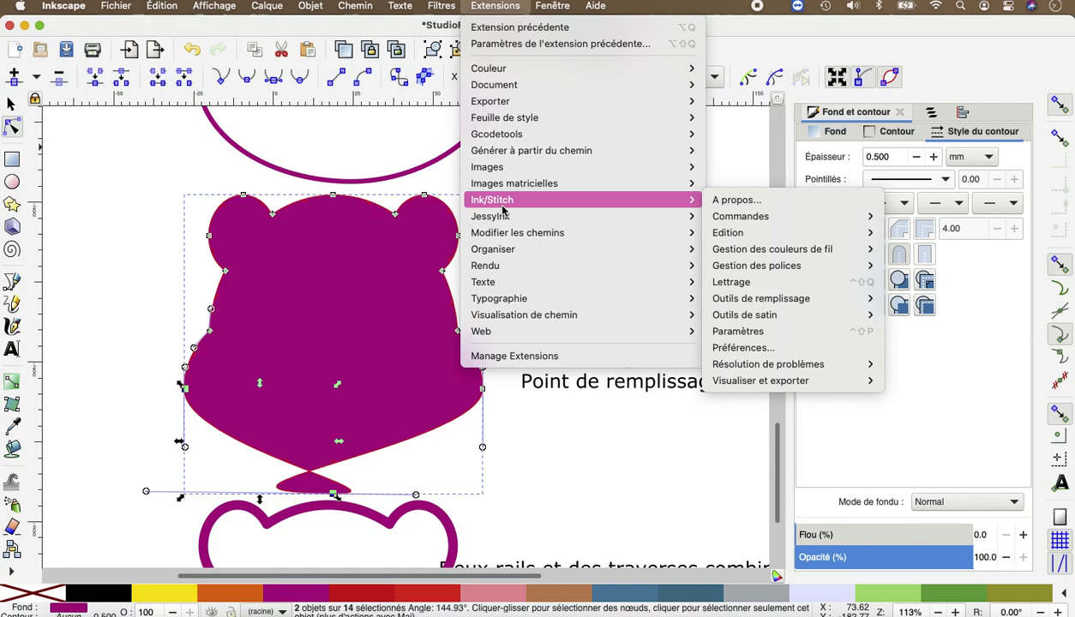
pyautogui.moveTo(780, 388)
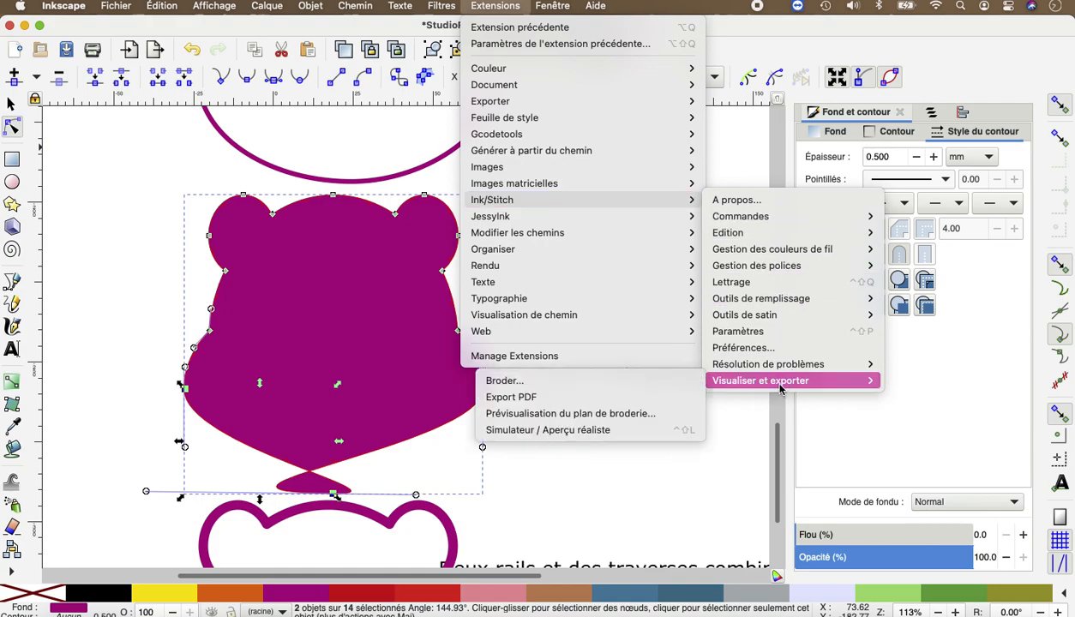
pyautogui.click(739, 331)
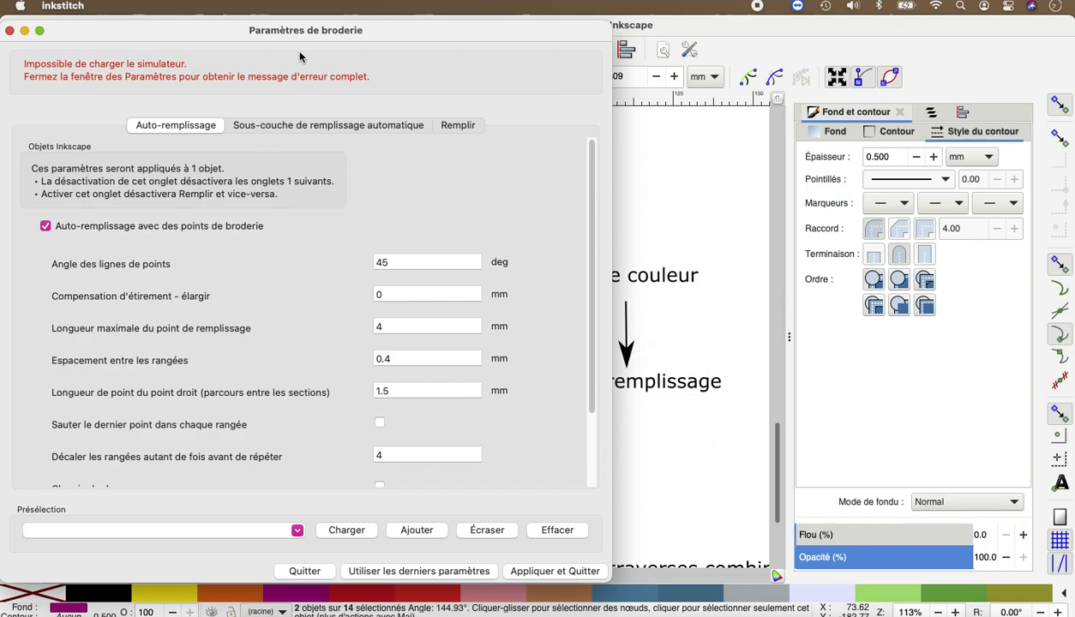
pyautogui.click(535, 572)
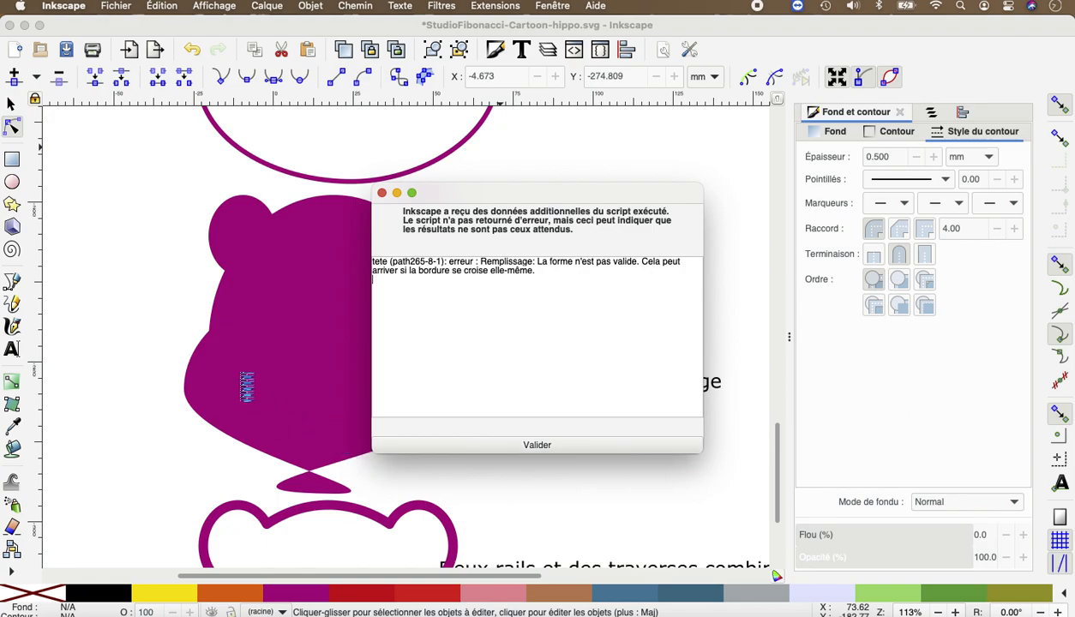
pyautogui.click(231, 371)
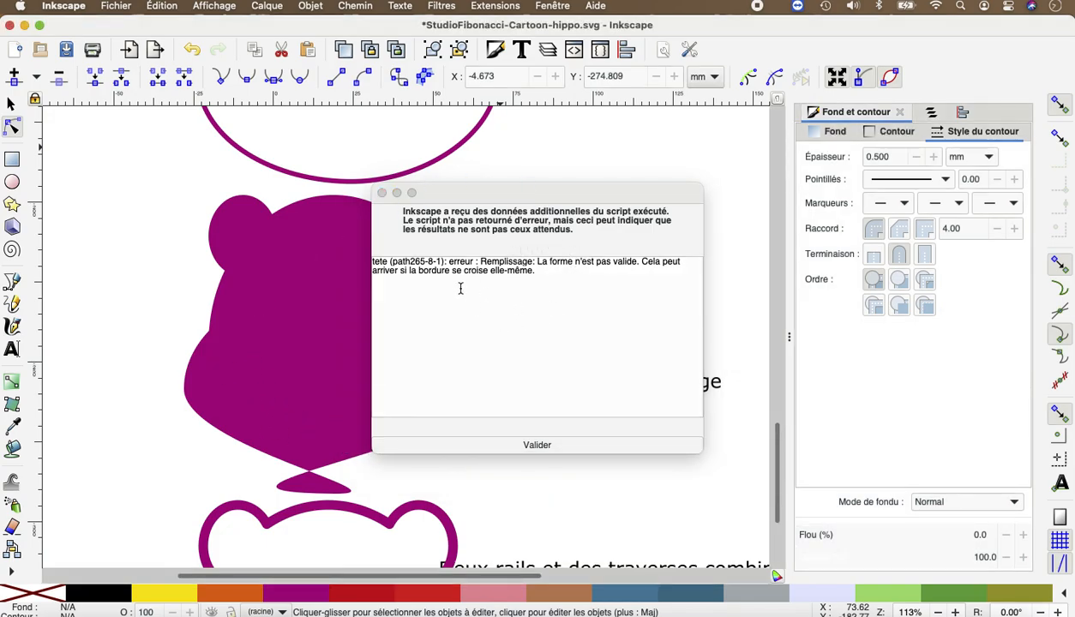
pyautogui.click(523, 444)
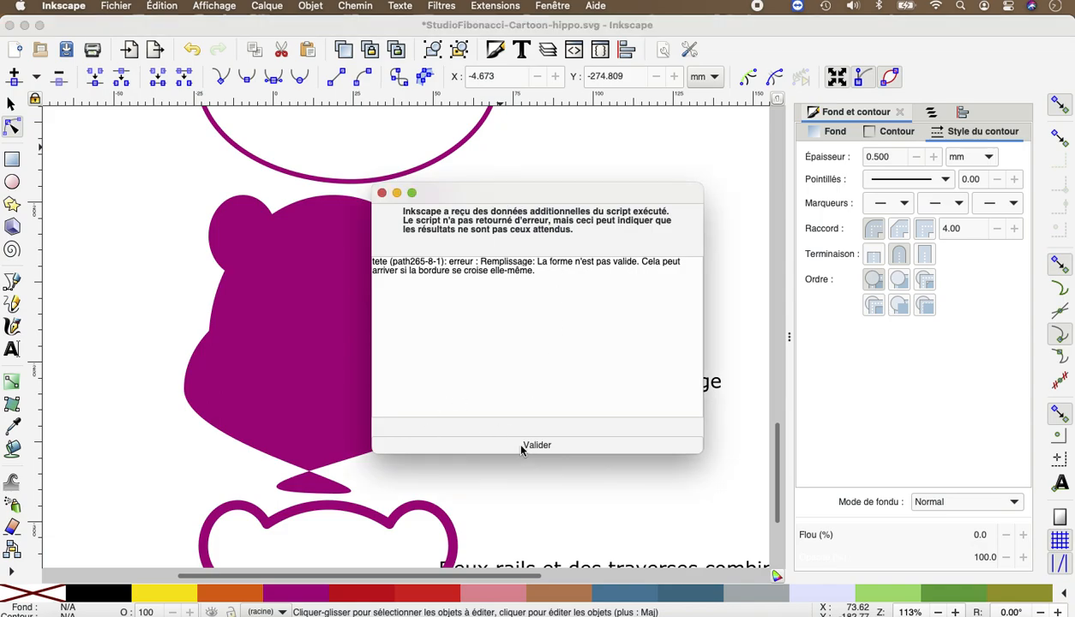
pyautogui.click(525, 447)
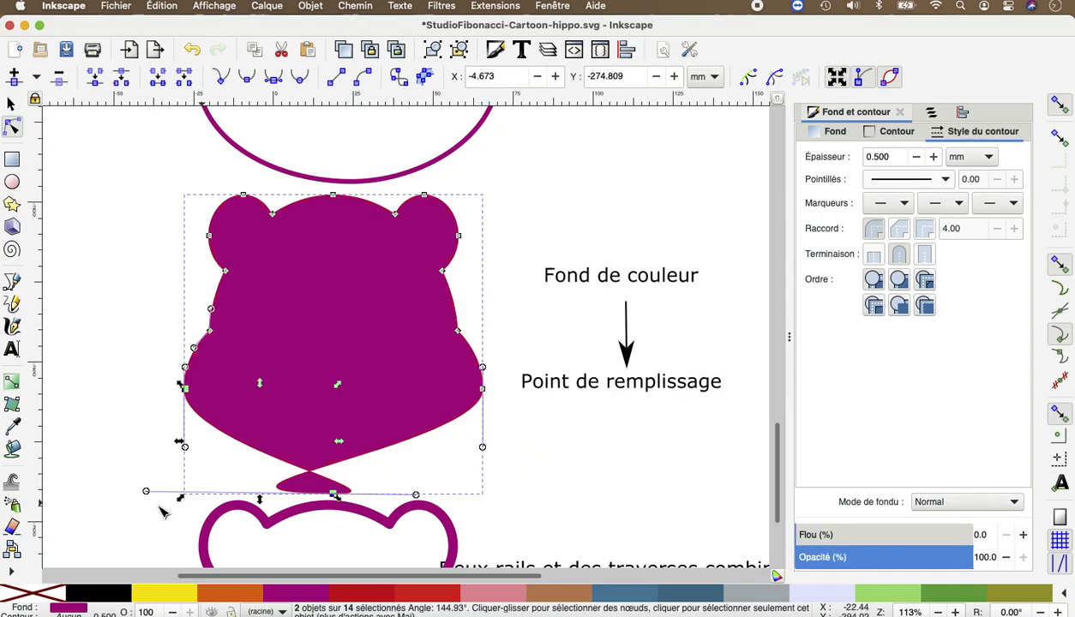
# Run Ink/Stitch object troubleshooting on the distorted hippo and examine the problem marker at the outline's crossing point.
pyautogui.click(482, 9)
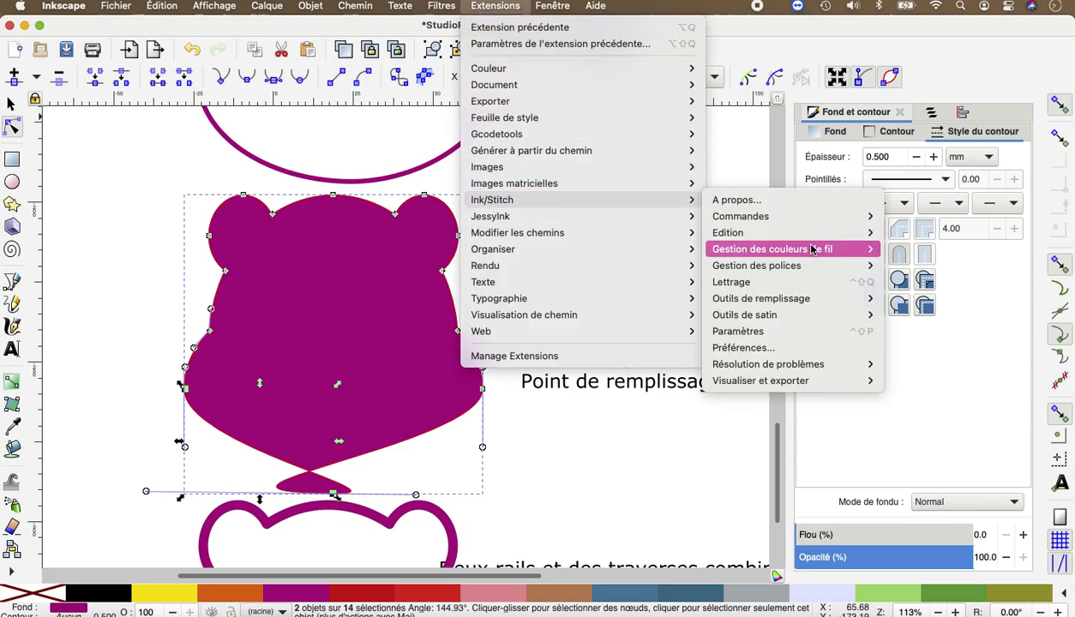
pyautogui.moveTo(804, 363)
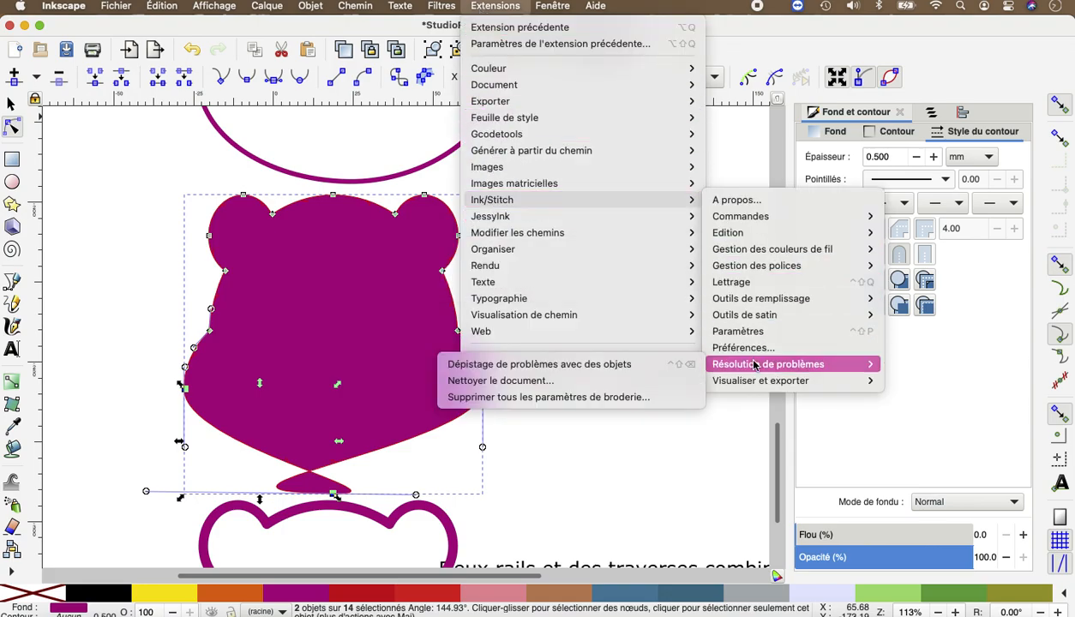
pyautogui.click(619, 365)
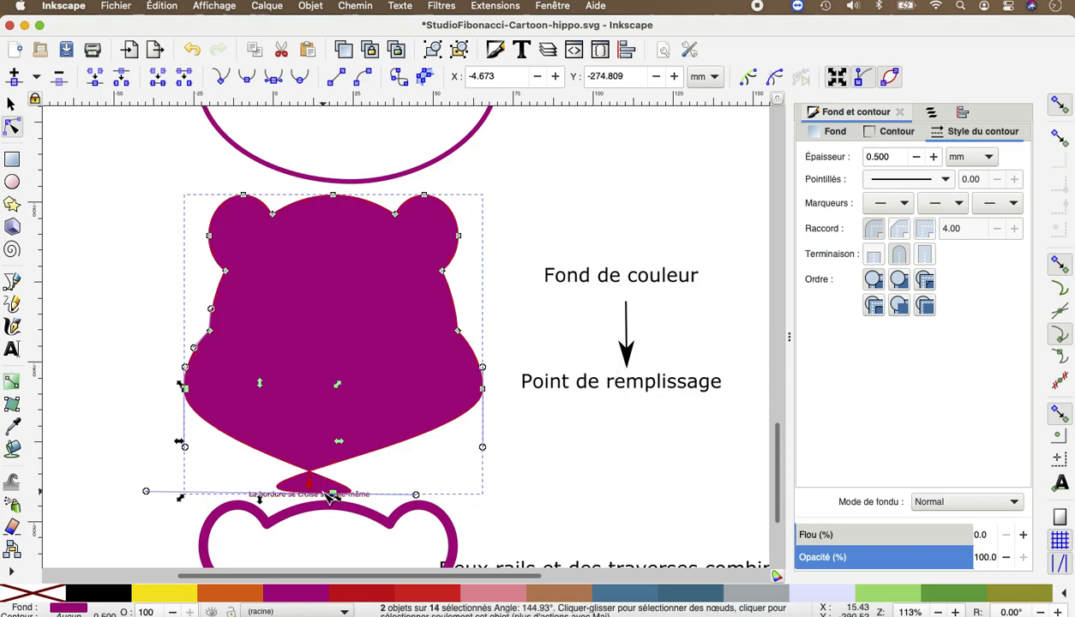
pyautogui.scroll(5, 333, 493)
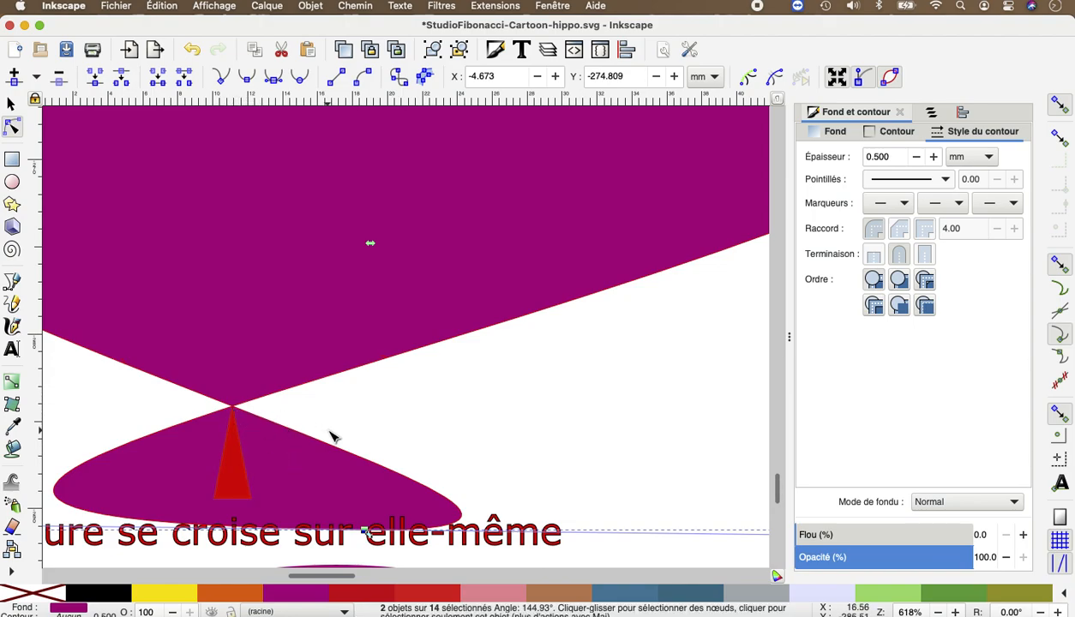
pyautogui.hscroll(-2, 328, 437)
pyautogui.scroll(-8, 332, 436)
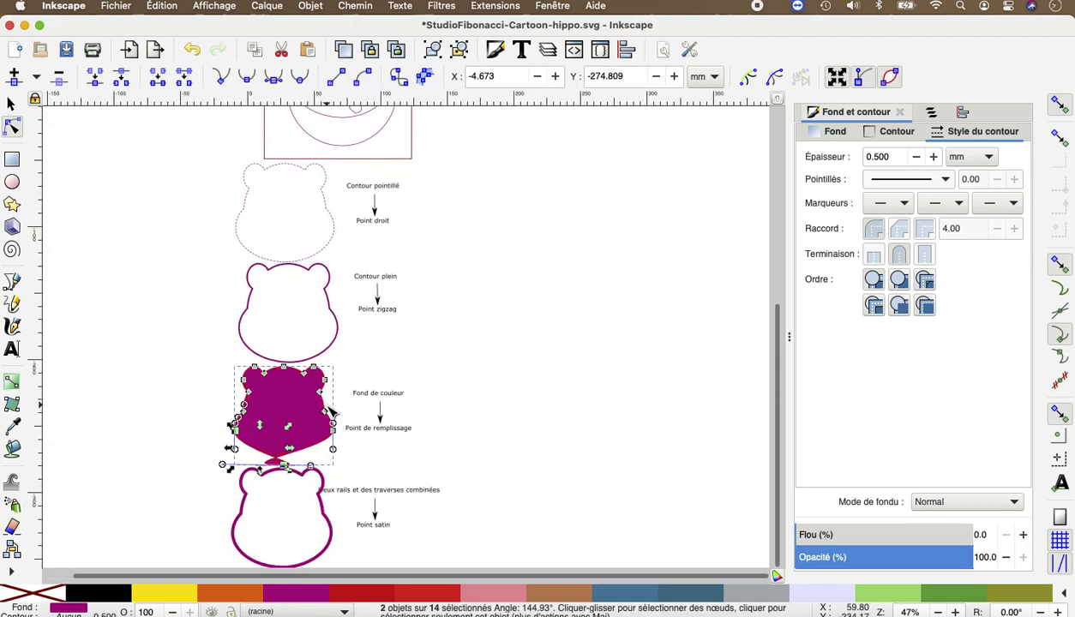
# Undo the distortion of the filled hippo's chin outline and deselect its nodes.
pyautogui.scroll(2, 329, 413)
pyautogui.scroll(-4, 329, 412)
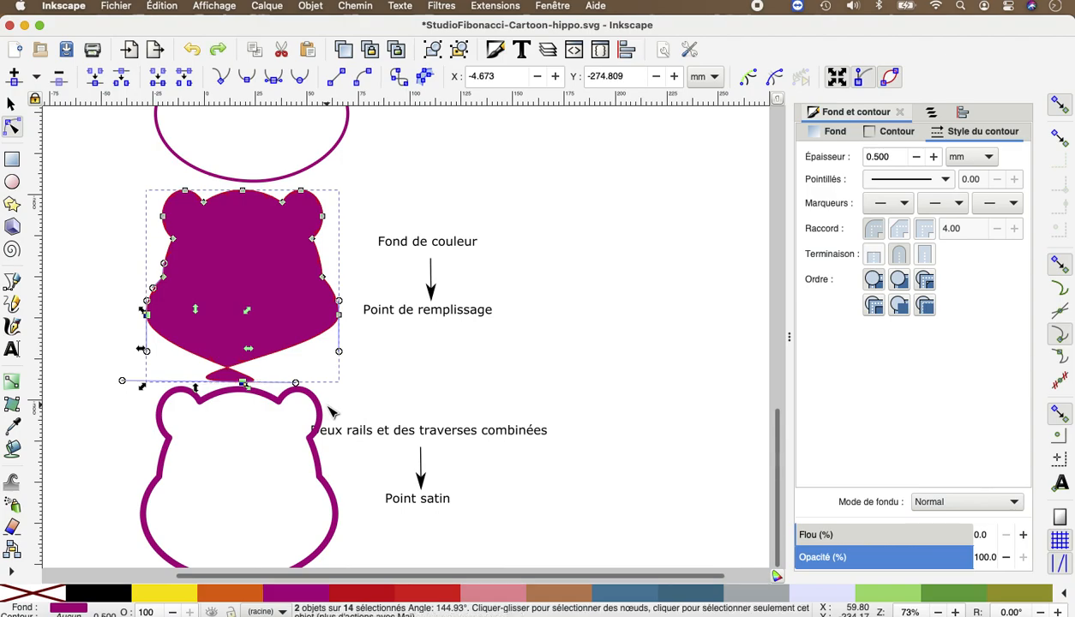
pyautogui.press('super+z')
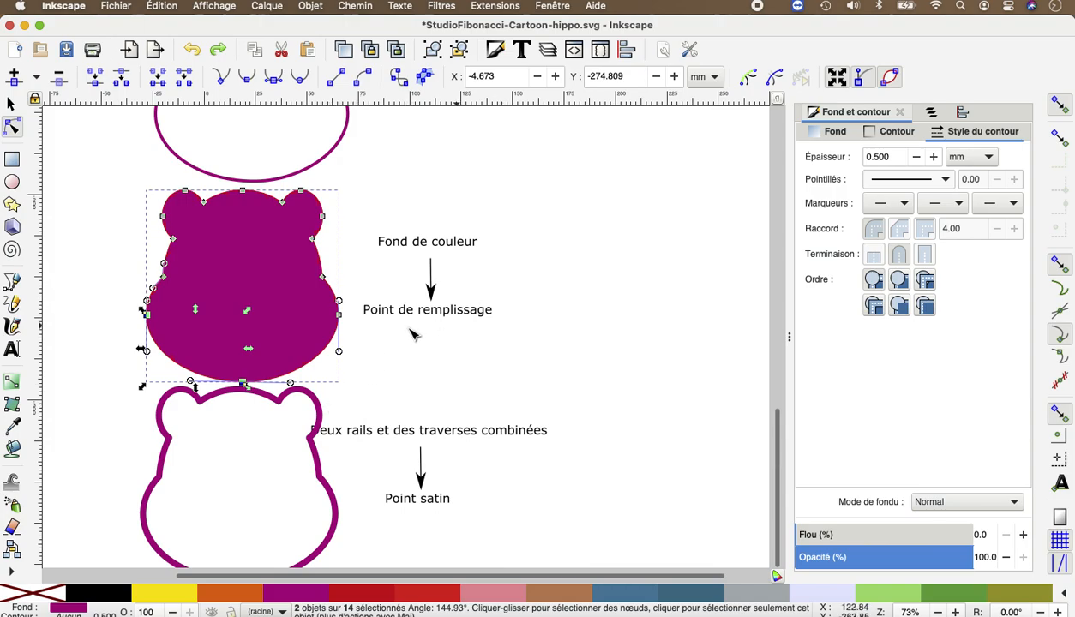
pyautogui.click(520, 307)
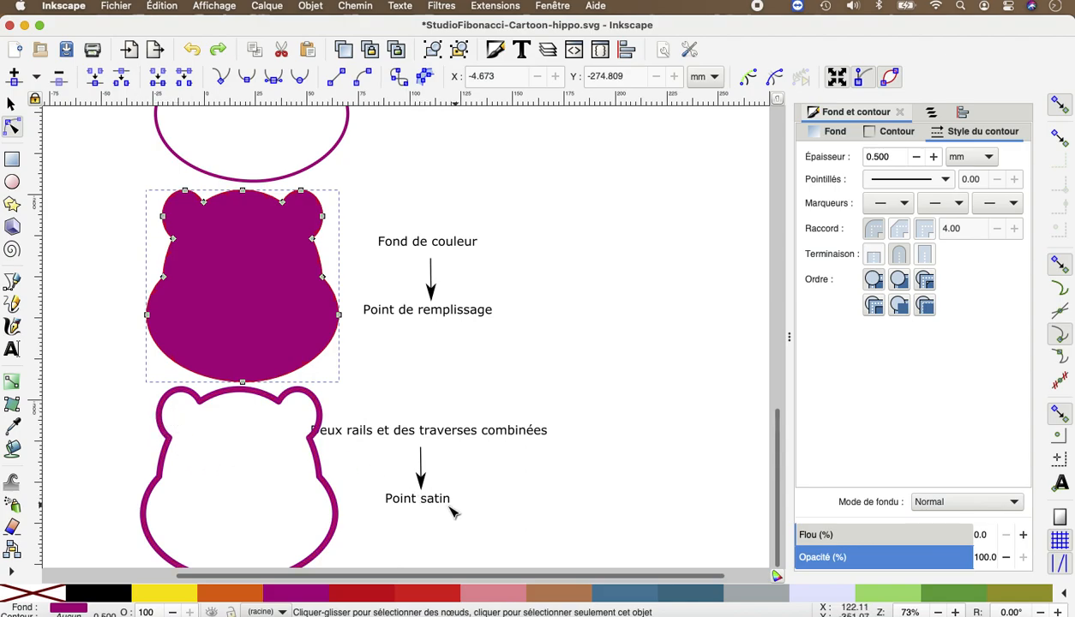
# Convert the 3 mm hippo outline beside the "Point satin" label into satin columns with Ink/Stitch.
pyautogui.click(162, 464)
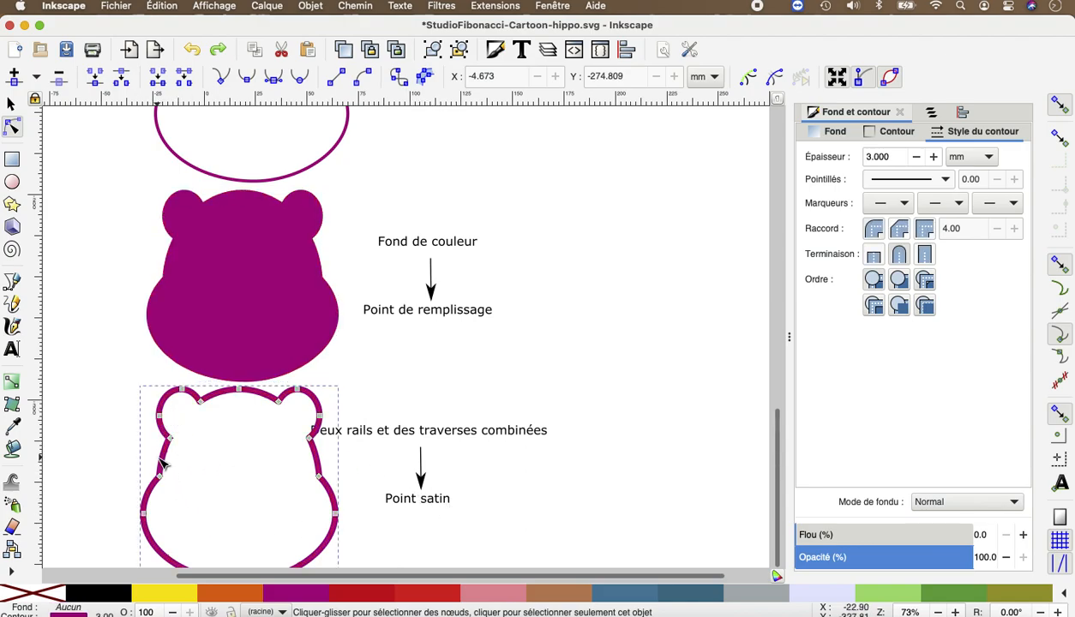
pyautogui.scroll(-2, 251, 539)
pyautogui.hscroll(-1, 251, 538)
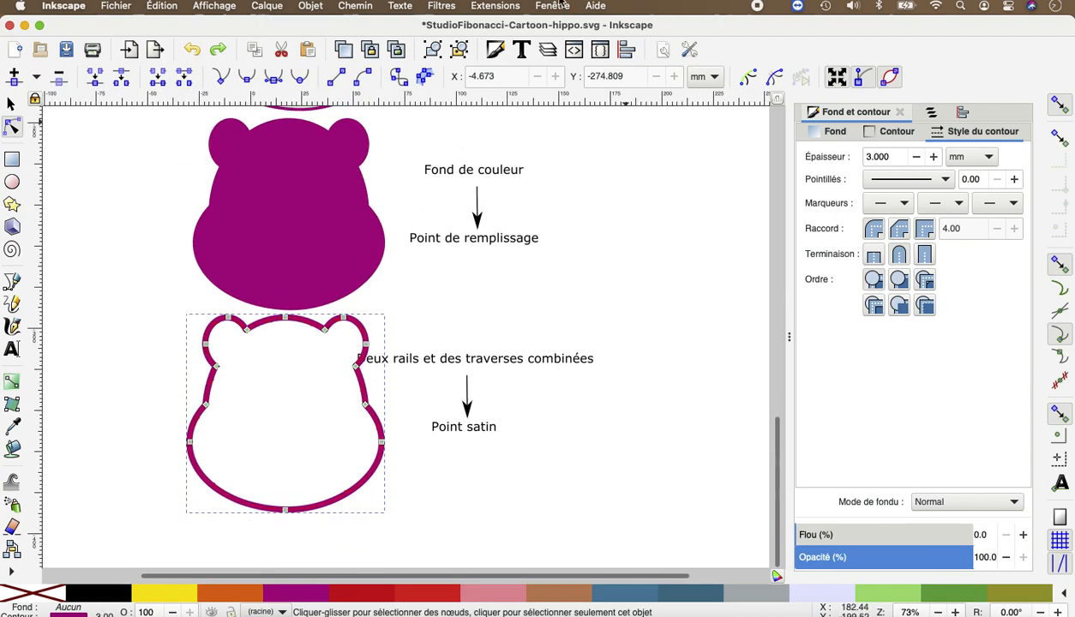
pyautogui.scroll(5, 375, 305)
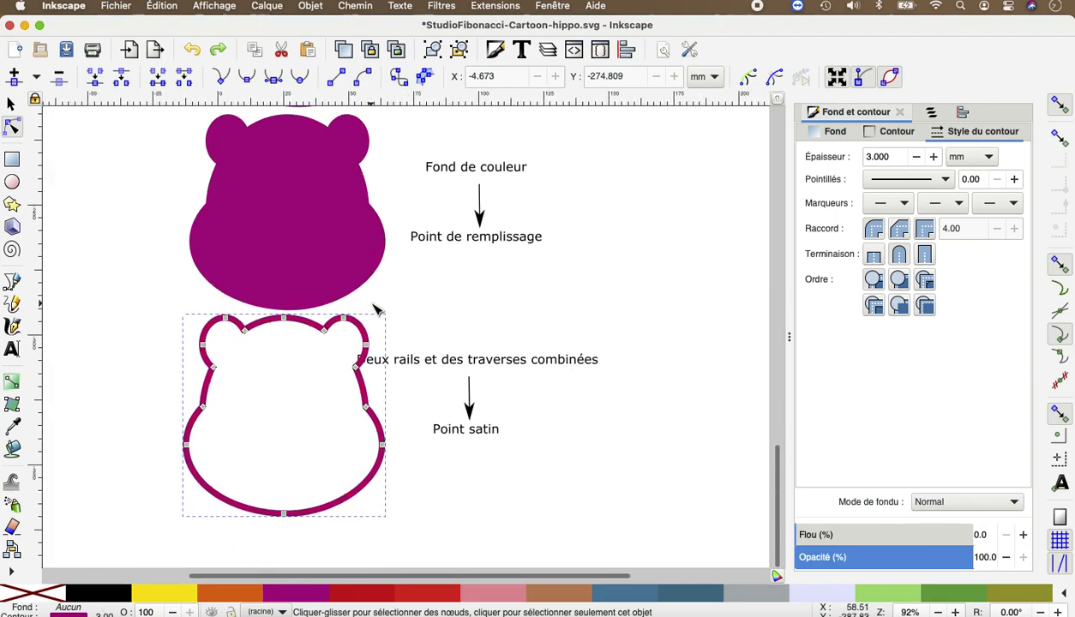
pyautogui.scroll(-5, 375, 307)
pyautogui.hscroll(-3, 376, 306)
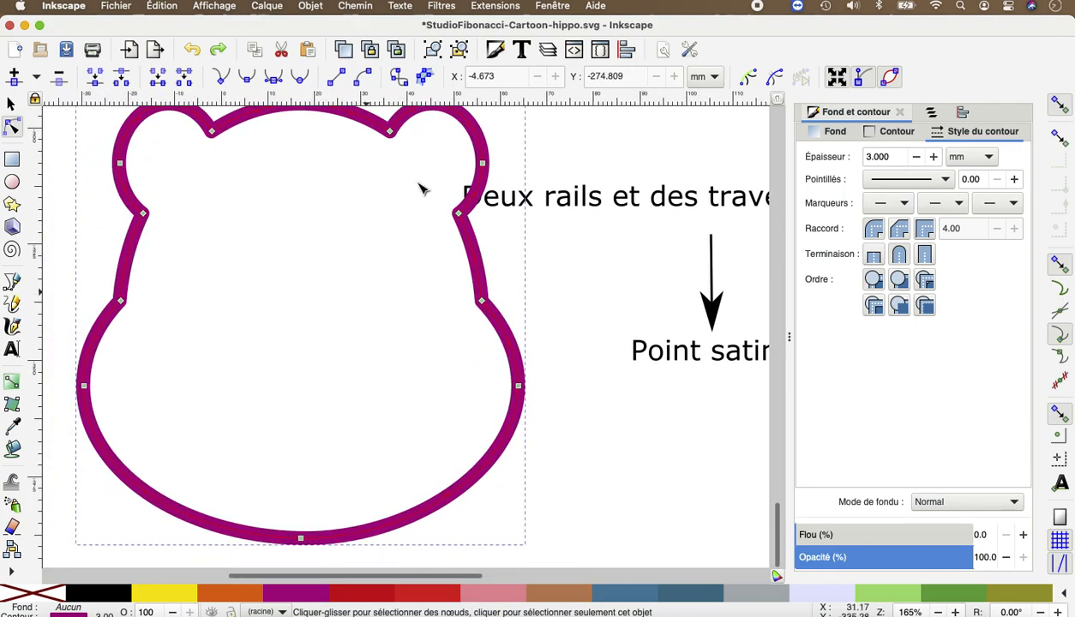
pyautogui.click(495, 7)
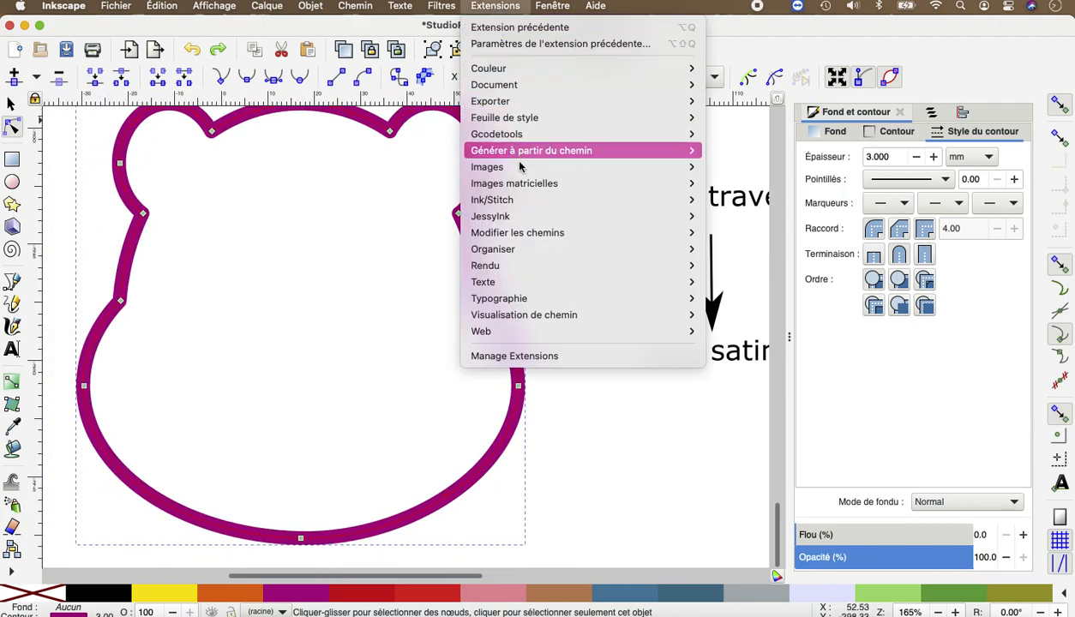
pyautogui.moveTo(506, 206)
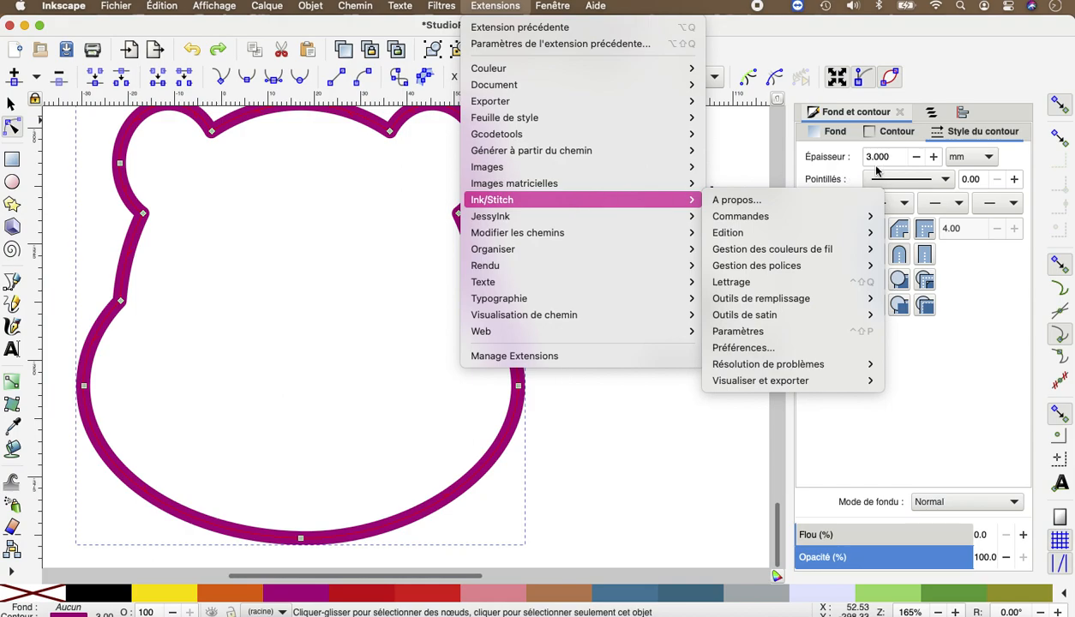
pyautogui.moveTo(745, 317)
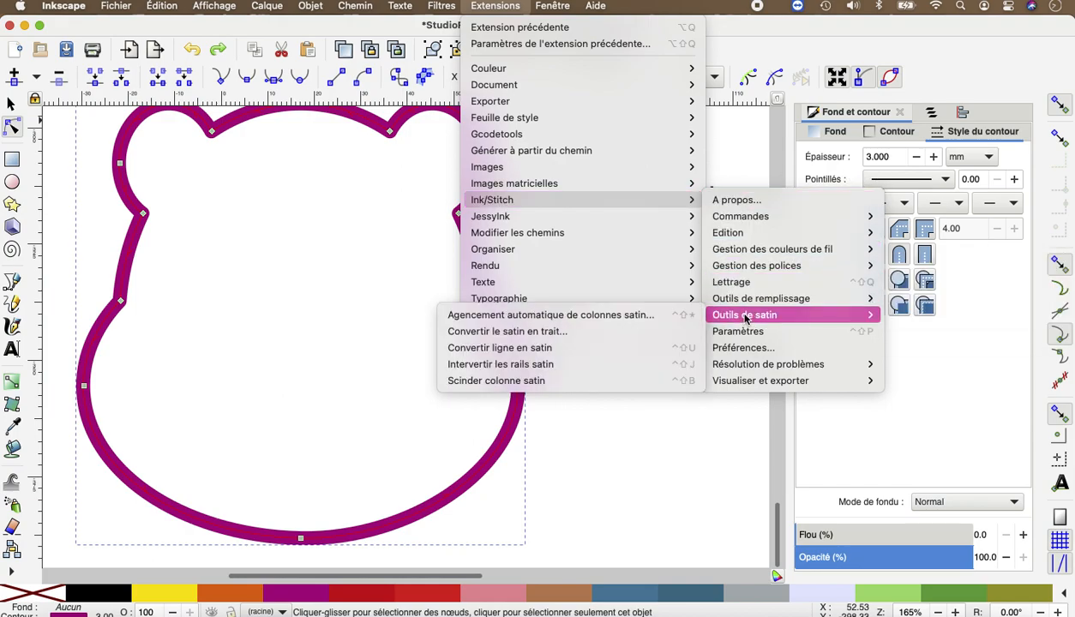
pyautogui.click(533, 348)
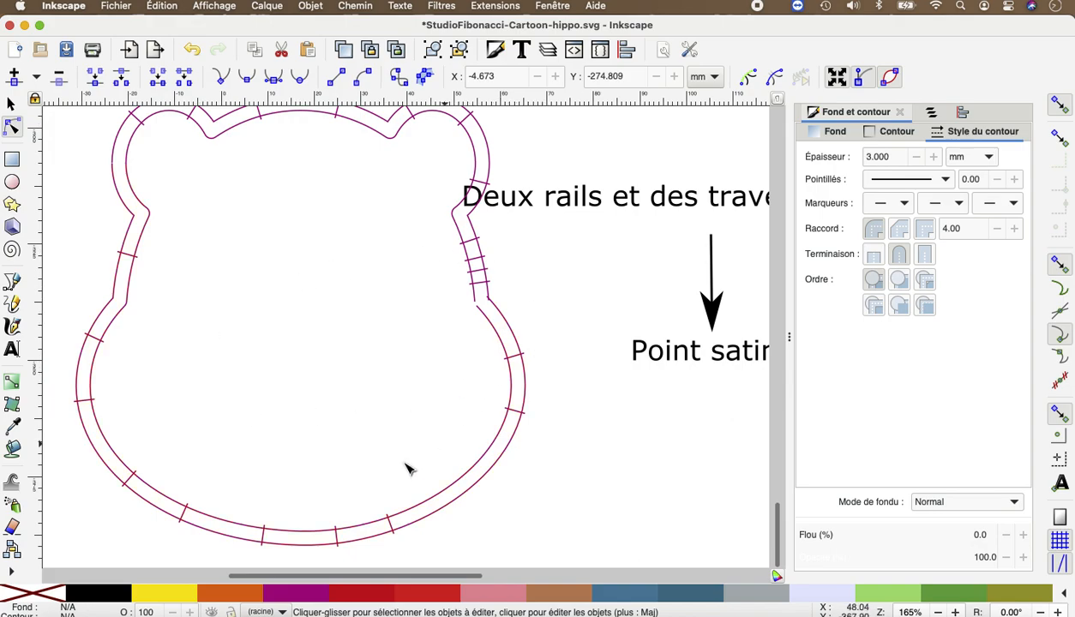
# Open the embroidery parameters for both satin columns together and set their peak-to-peak zig-zag spacing to 0.8 mm.
pyautogui.click(137, 249)
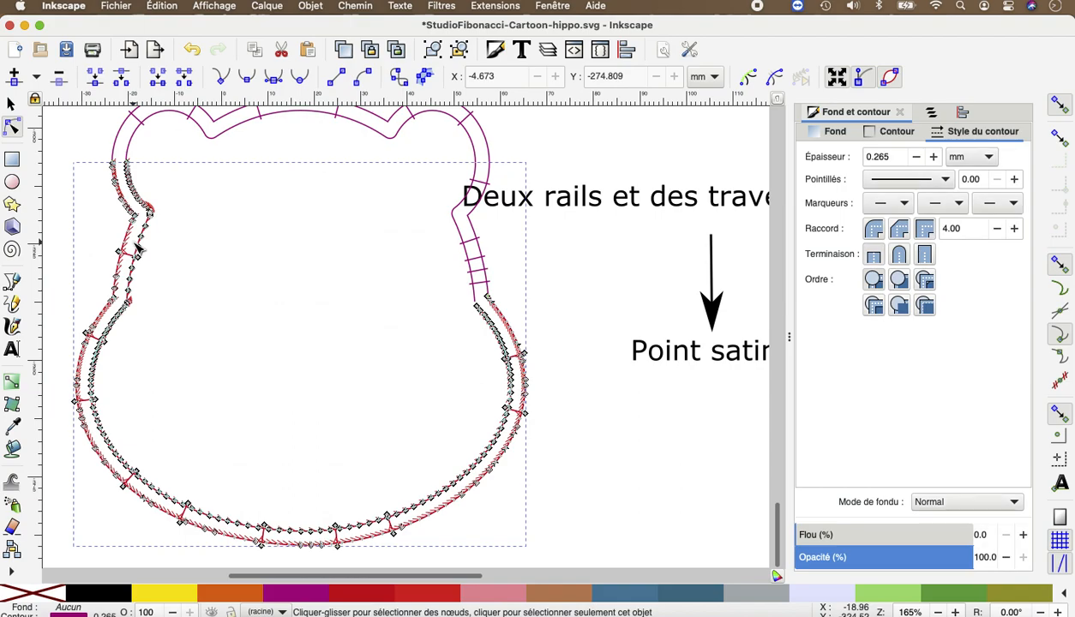
pyautogui.keyDown('shift'); pyautogui.click(216, 138); pyautogui.keyUp('shift')
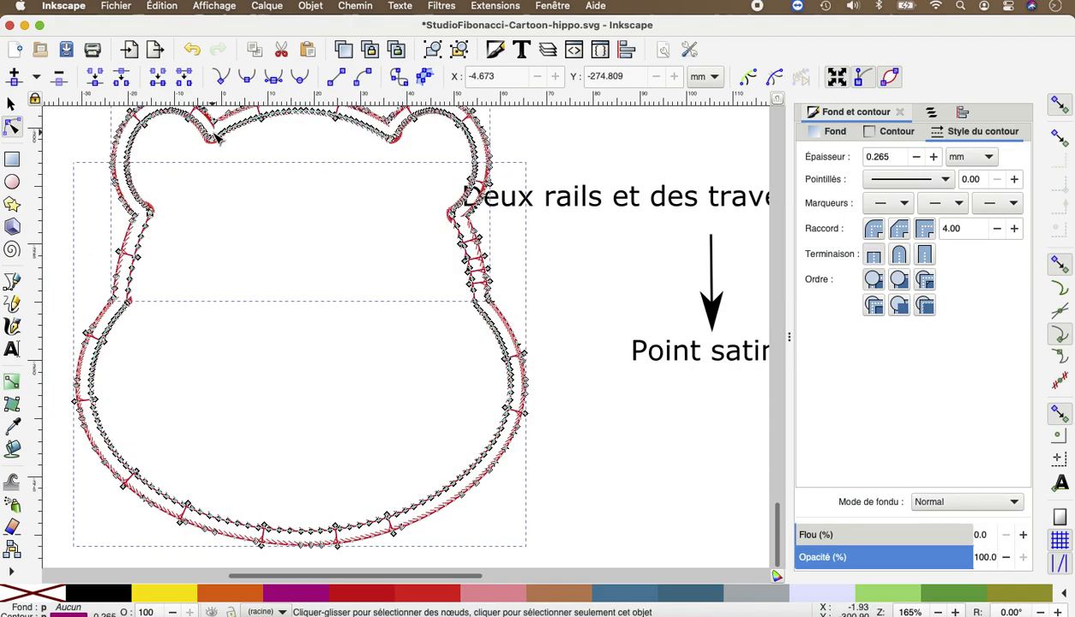
pyautogui.click(485, 8)
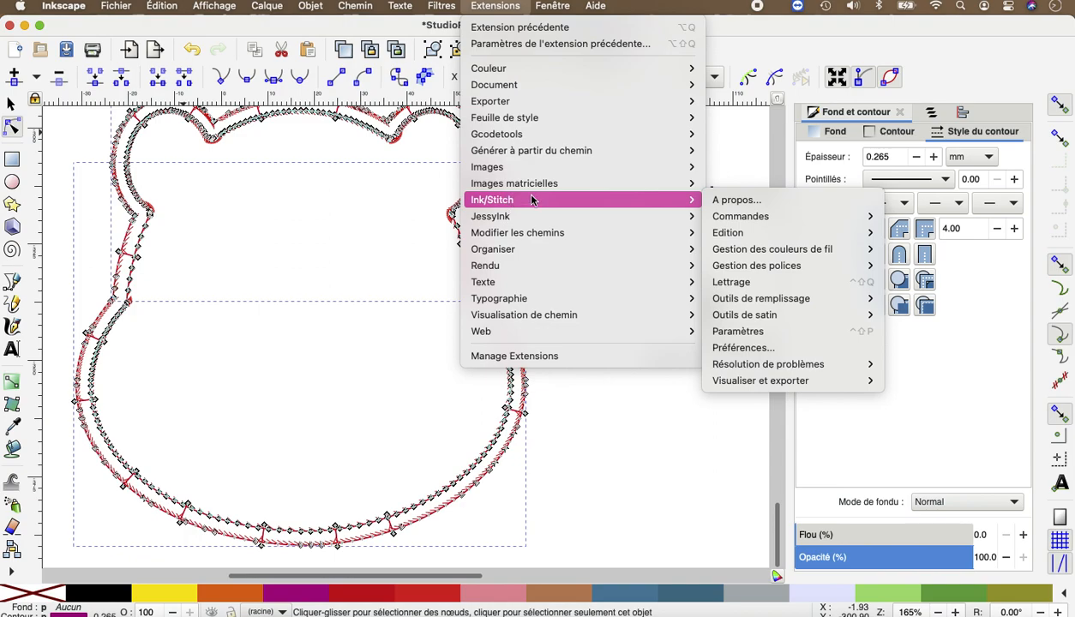
pyautogui.click(755, 331)
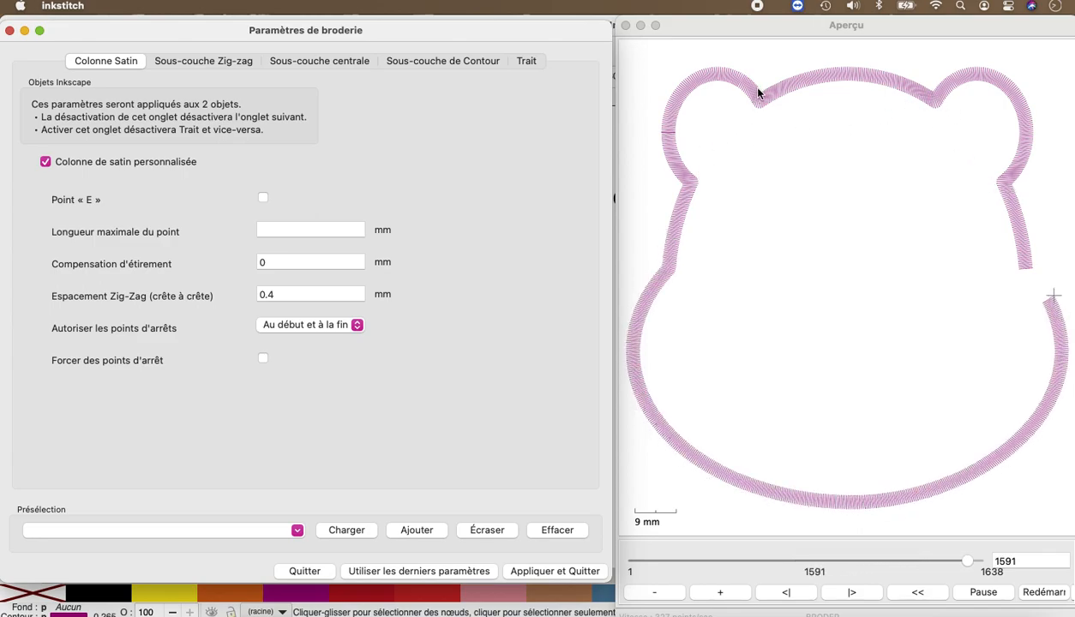
pyautogui.click(278, 296)
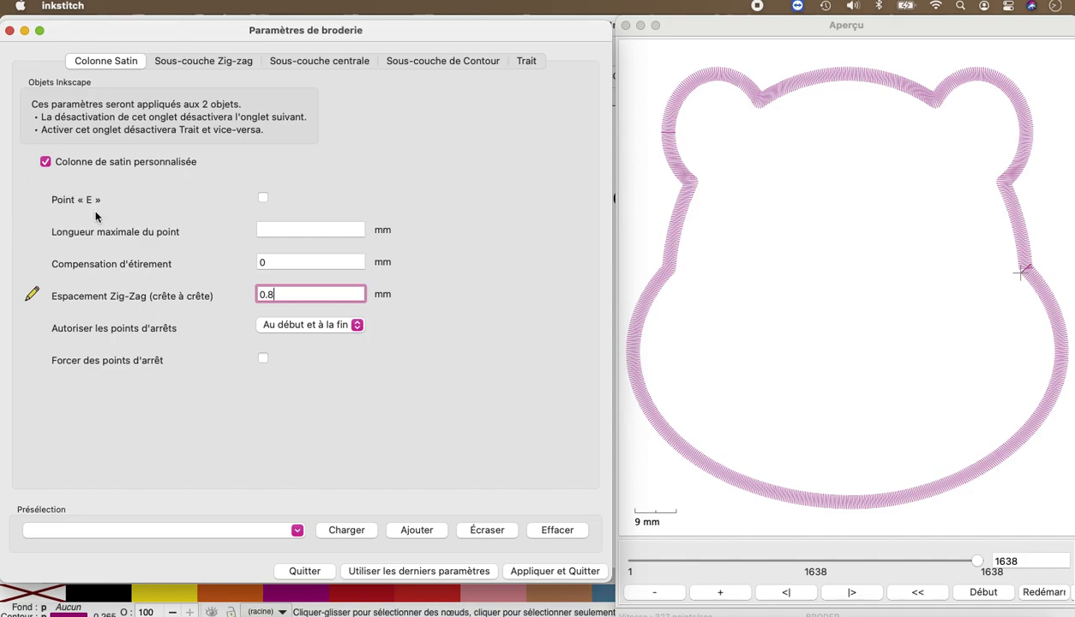
# Enable the zig-zag underlay for both satin columns with a 0.5 mm inset and apply the embroidery parameters.
pyautogui.click(204, 61)
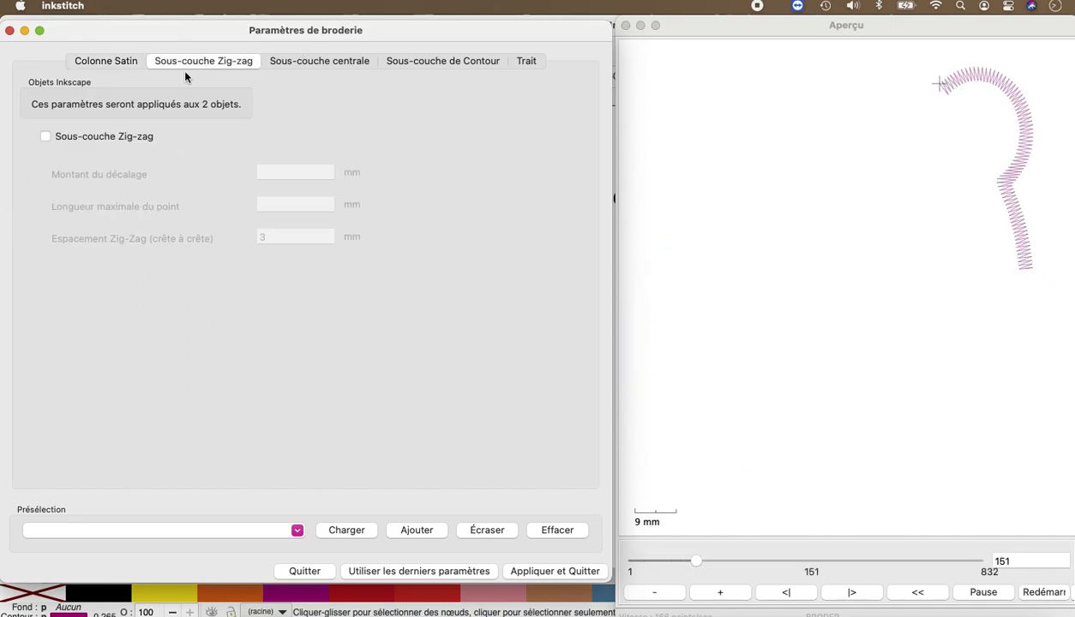
pyautogui.click(81, 139)
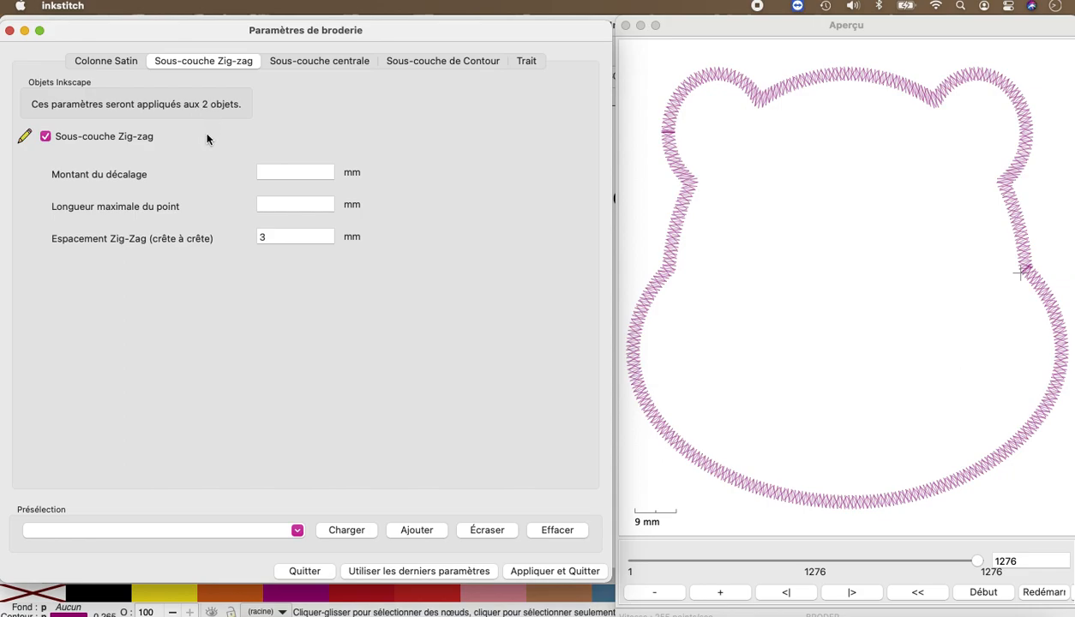
pyautogui.click(302, 163)
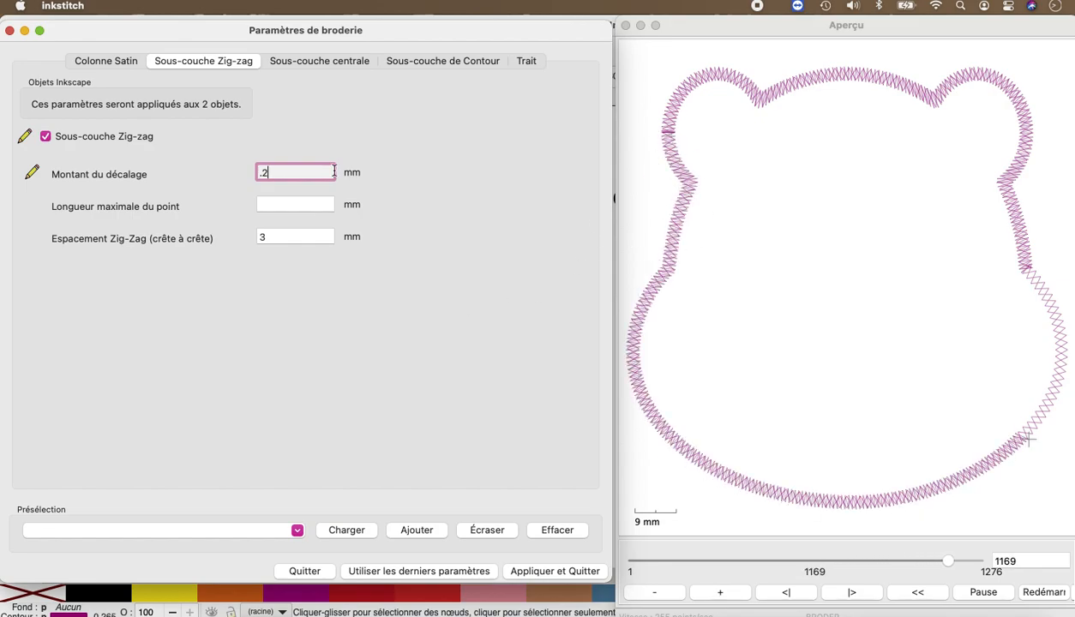
pyautogui.press('BackSpace')
pyautogui.write('5')
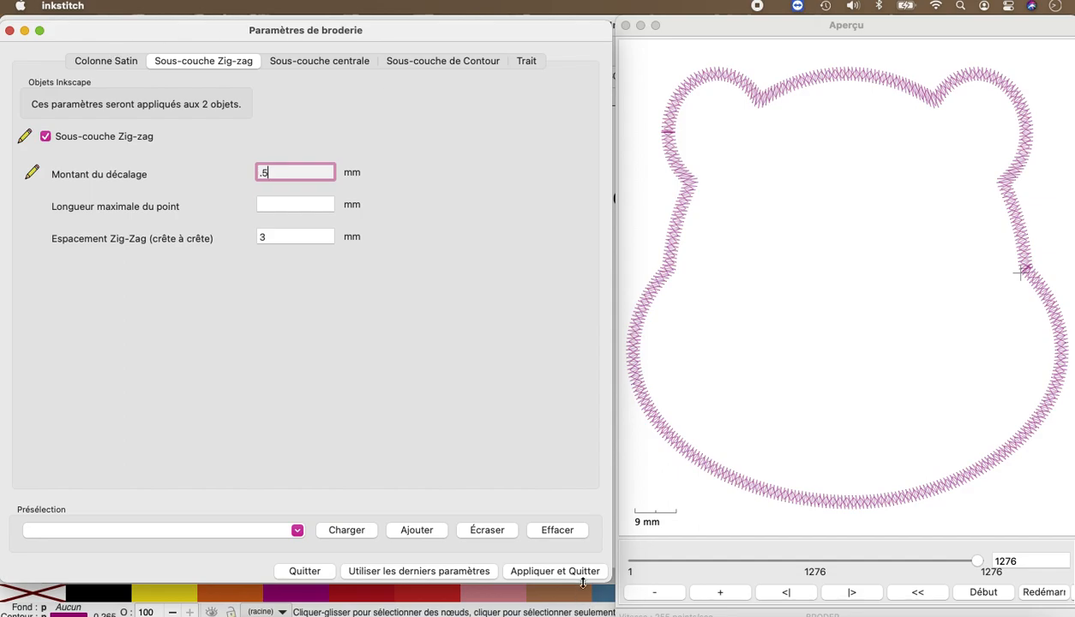
pyautogui.click(566, 574)
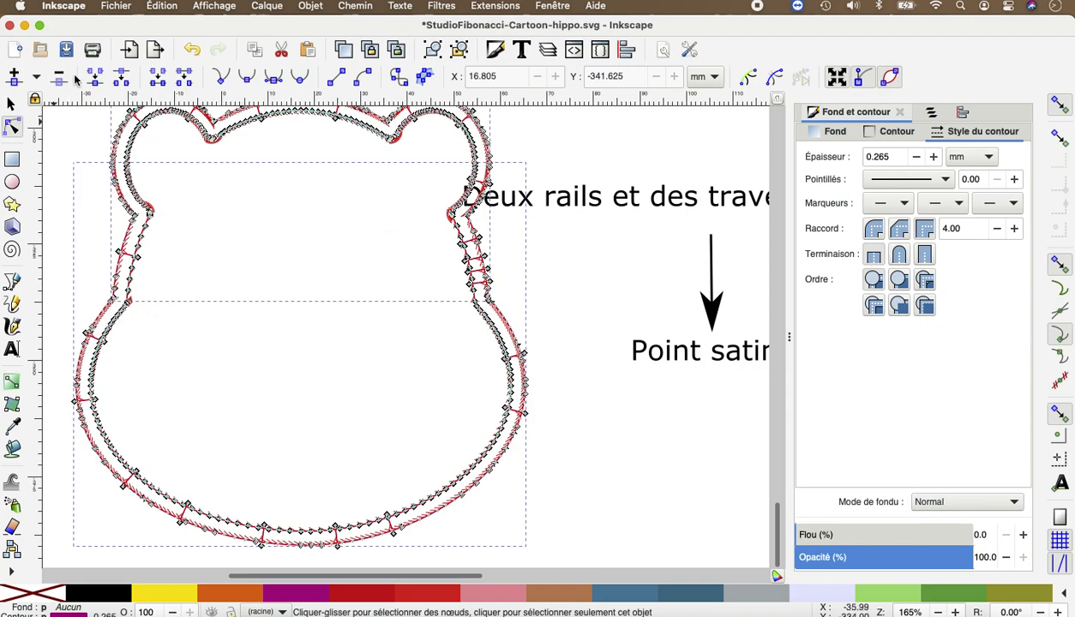
# Simplify the paths of both satin columns to reduce their nodes, and deselect them.
pyautogui.click(355, 6)
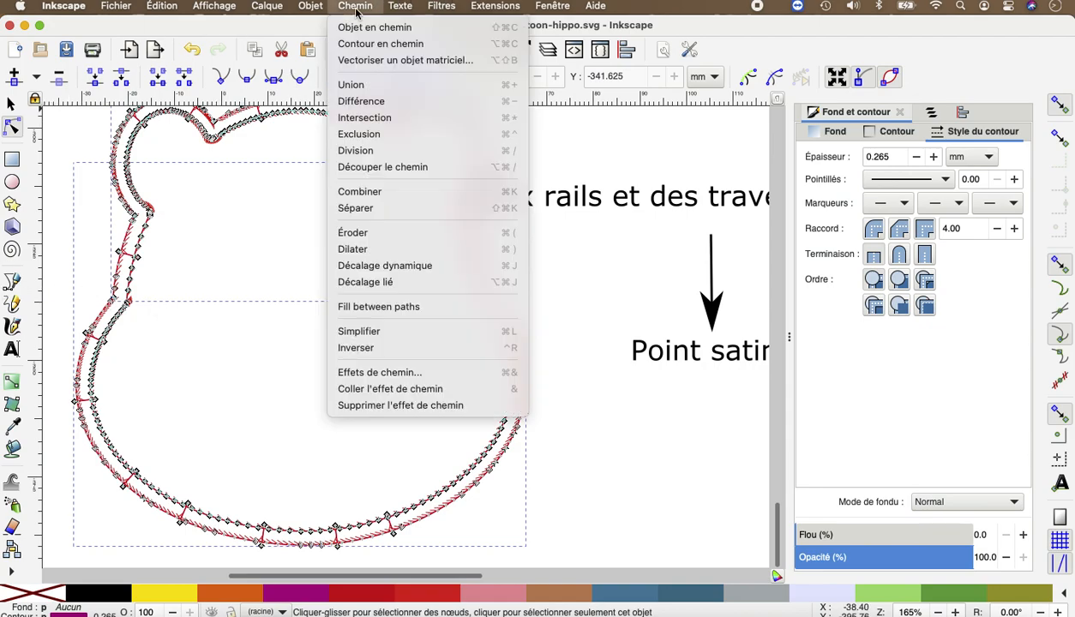
pyautogui.click(389, 339)
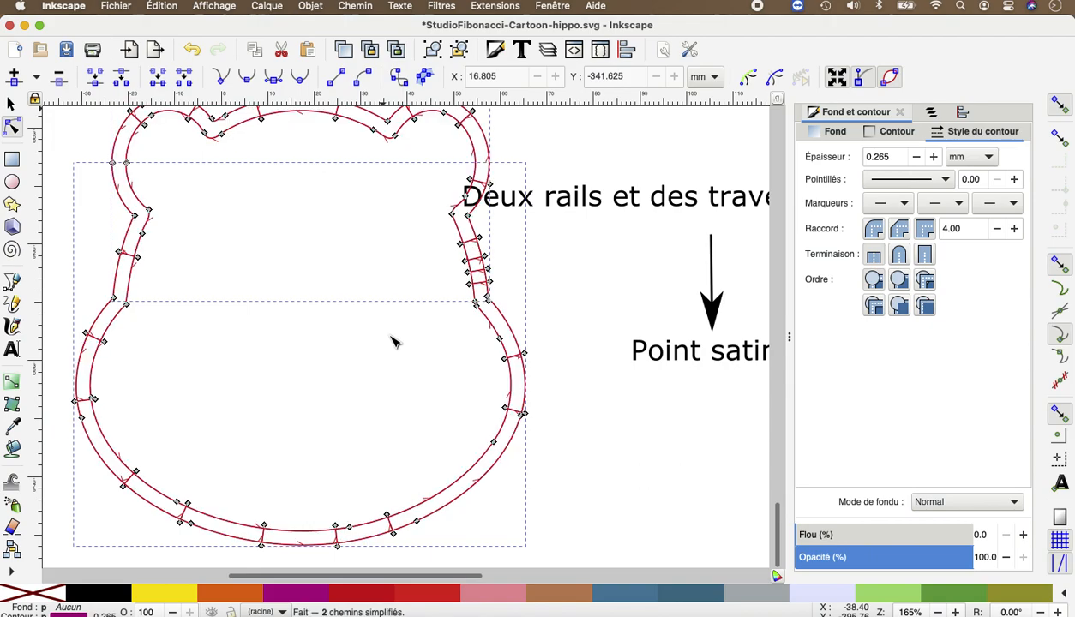
pyautogui.click(610, 474)
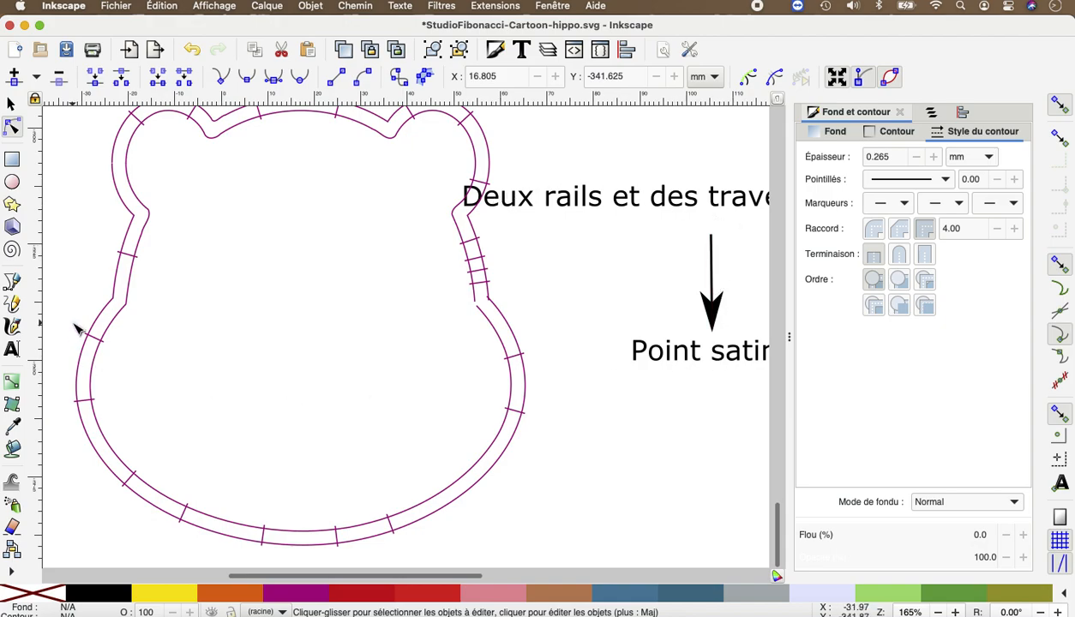
# Reshape the lower satin column's inner rail by moving its right-cheek nodes inward to widen the column there.
pyautogui.click(108, 309)
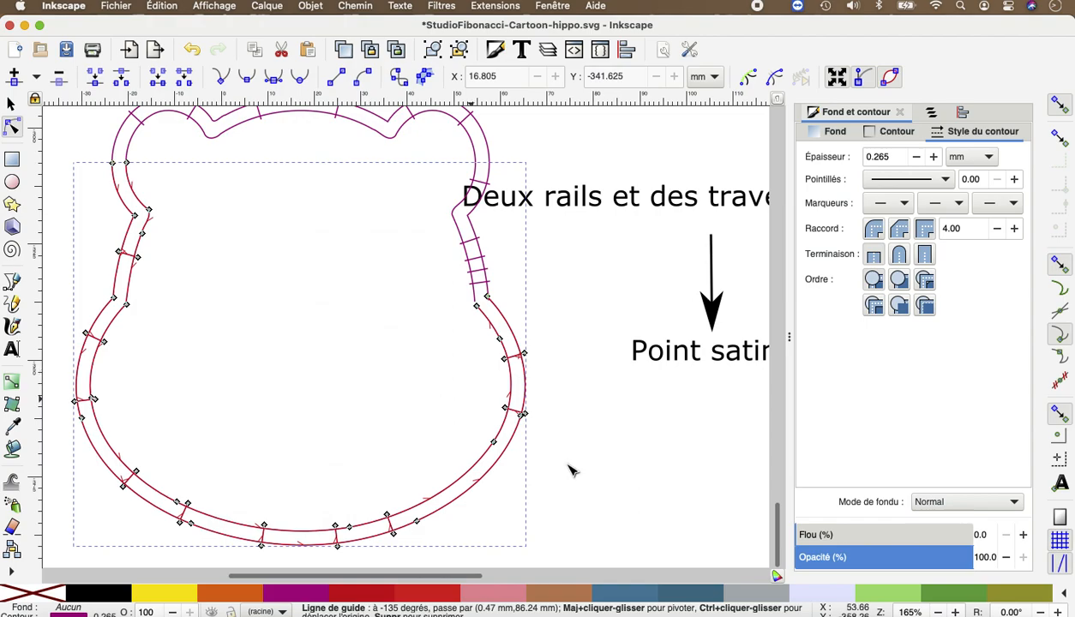
pyautogui.moveTo(495, 446); pyautogui.dragTo(452, 439)
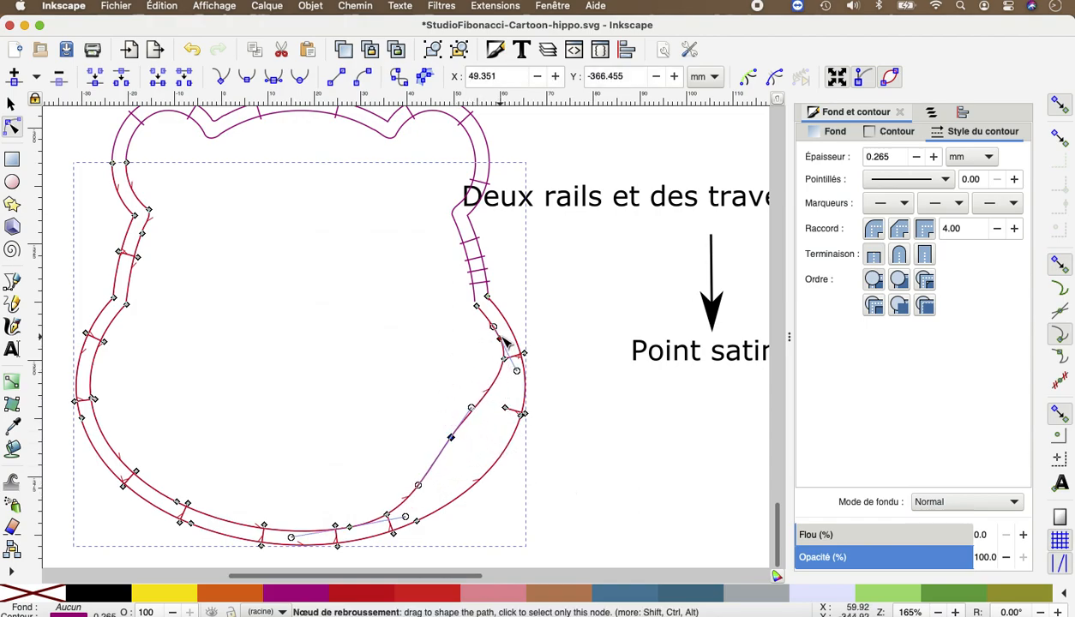
pyautogui.moveTo(498, 341); pyautogui.dragTo(486, 352)
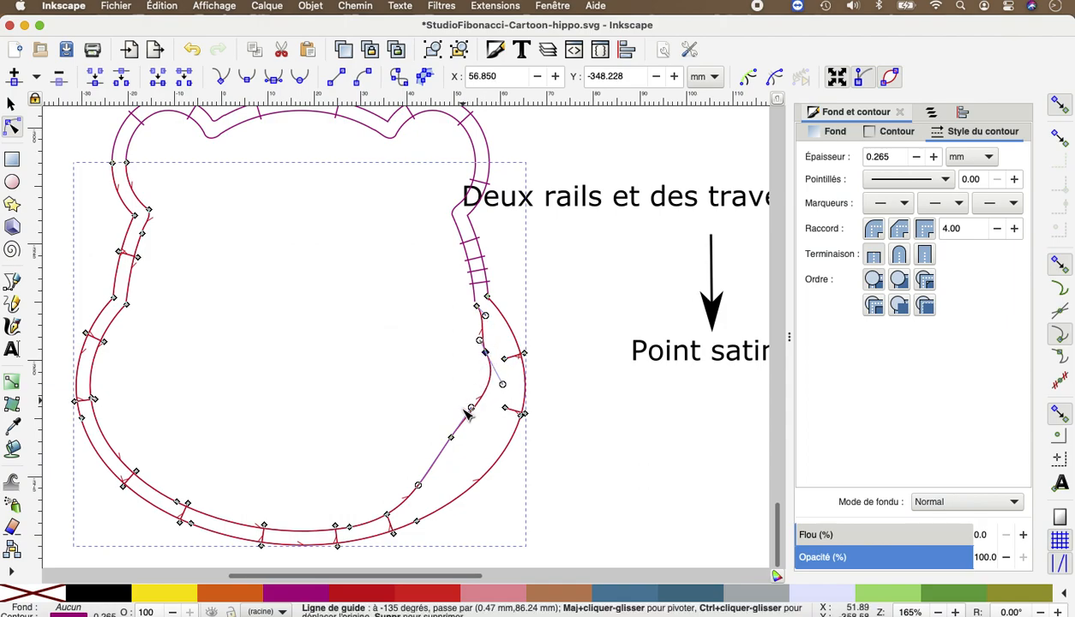
pyautogui.moveTo(457, 450); pyautogui.dragTo(467, 469)
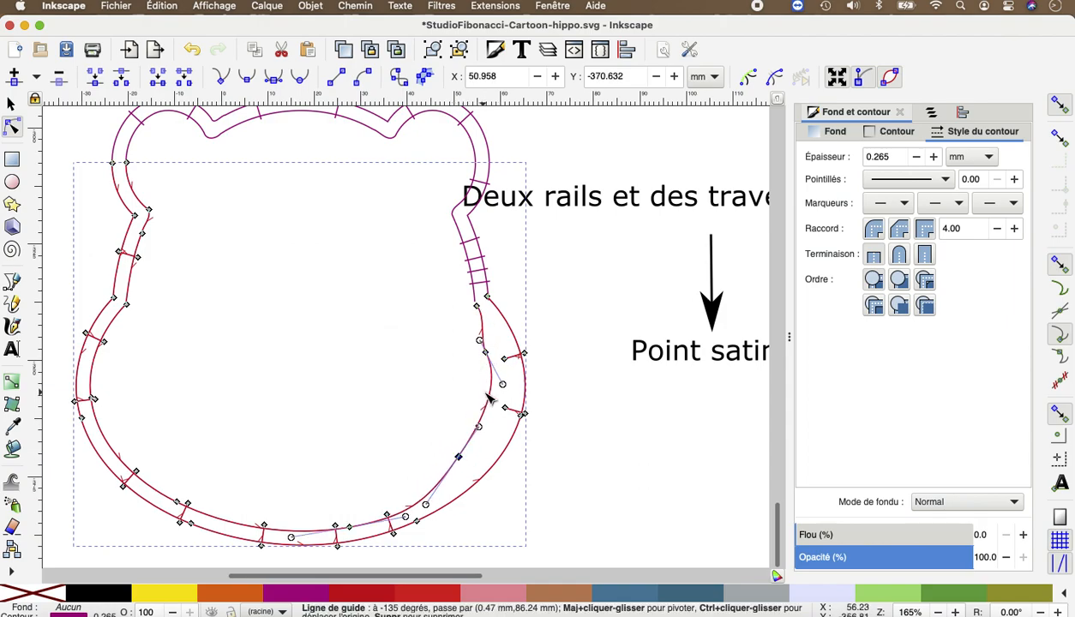
# Extend the two right-cheek rungs inward so they cross the moved inner rail, angling the lower one down toward the chin.
pyautogui.moveTo(505, 390); pyautogui.dragTo(477, 360)
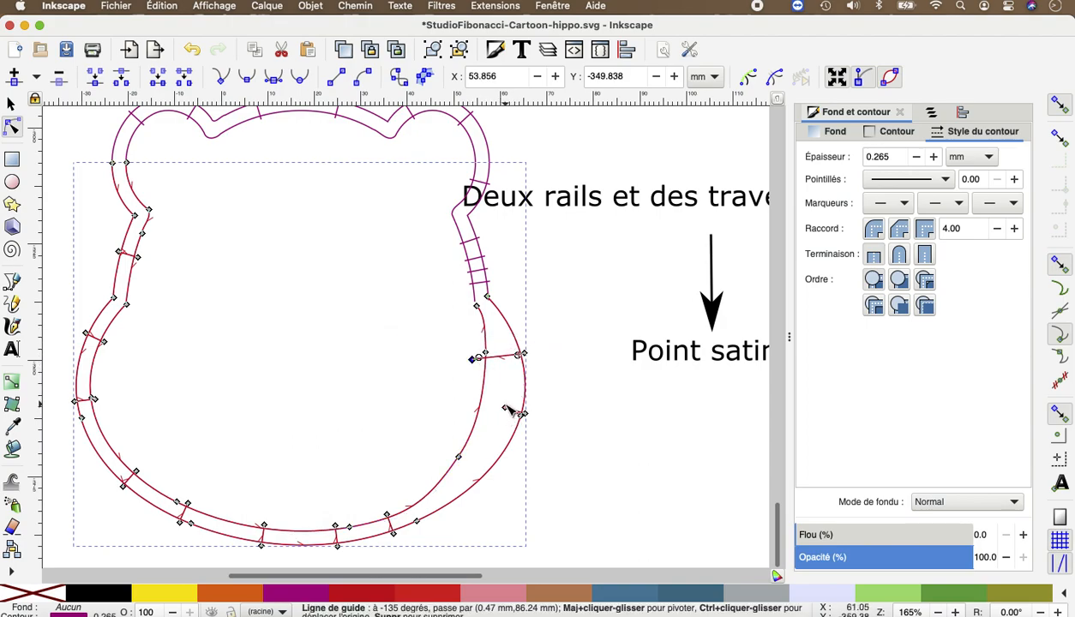
pyautogui.click(502, 407)
pyautogui.moveTo(510, 411); pyautogui.dragTo(428, 472)
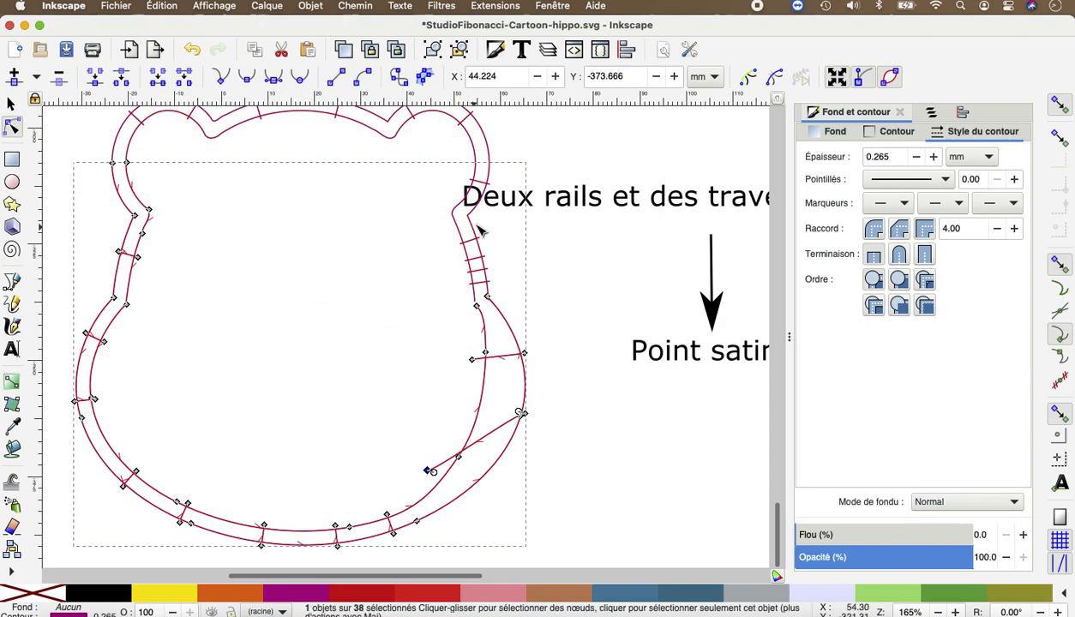
pyautogui.click(258, 561)
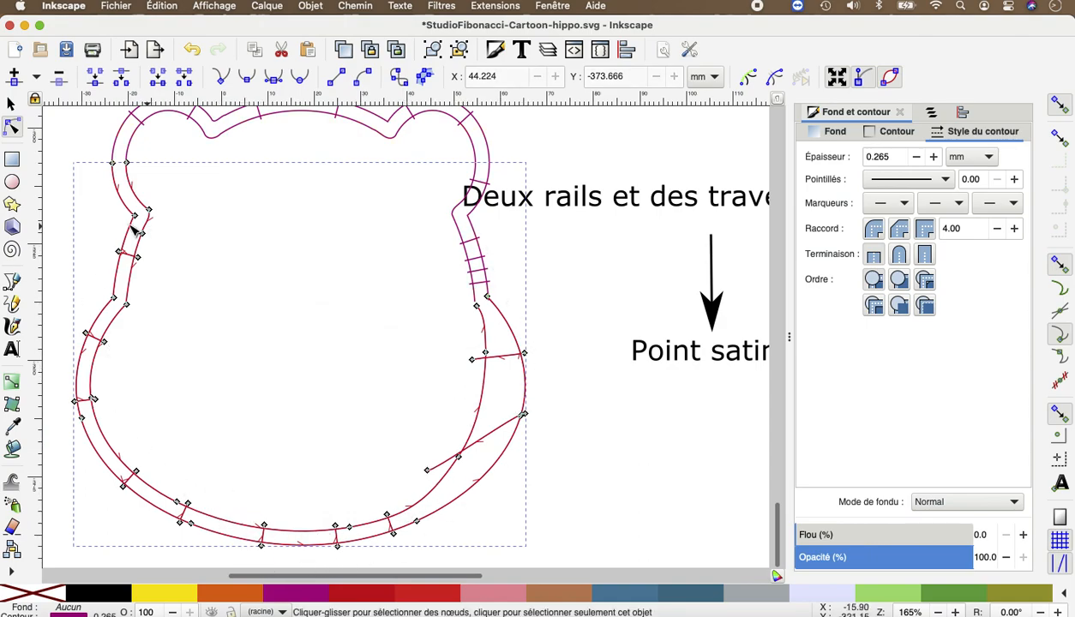
# Open the Ink/Stitch parameters of the reshaped satin column, examine its stitch preview, and apply the settings.
pyautogui.click(494, 7)
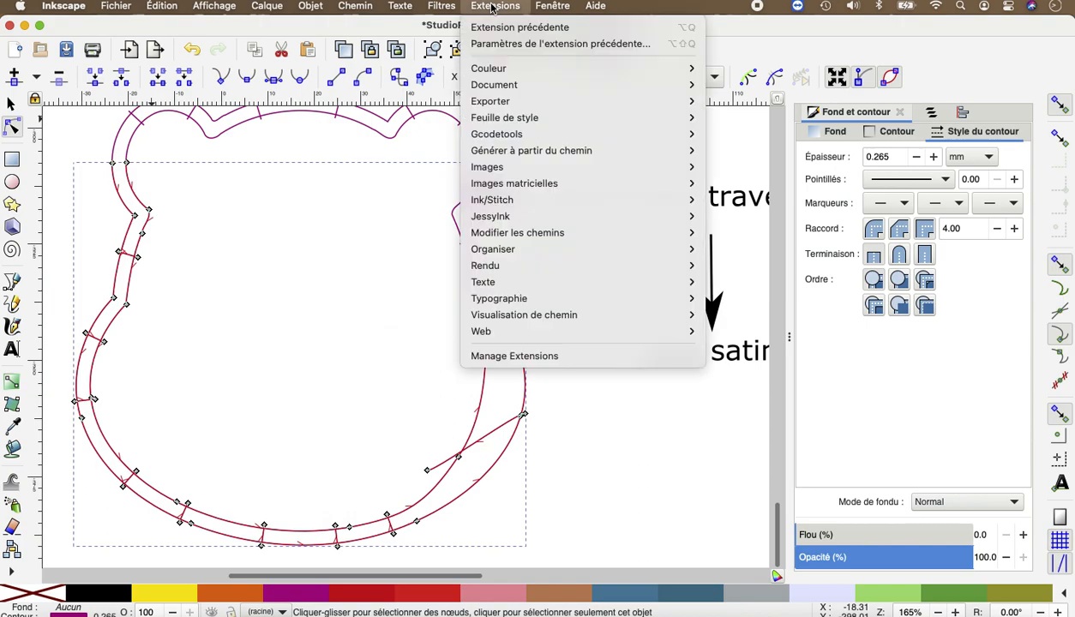
pyautogui.moveTo(529, 200)
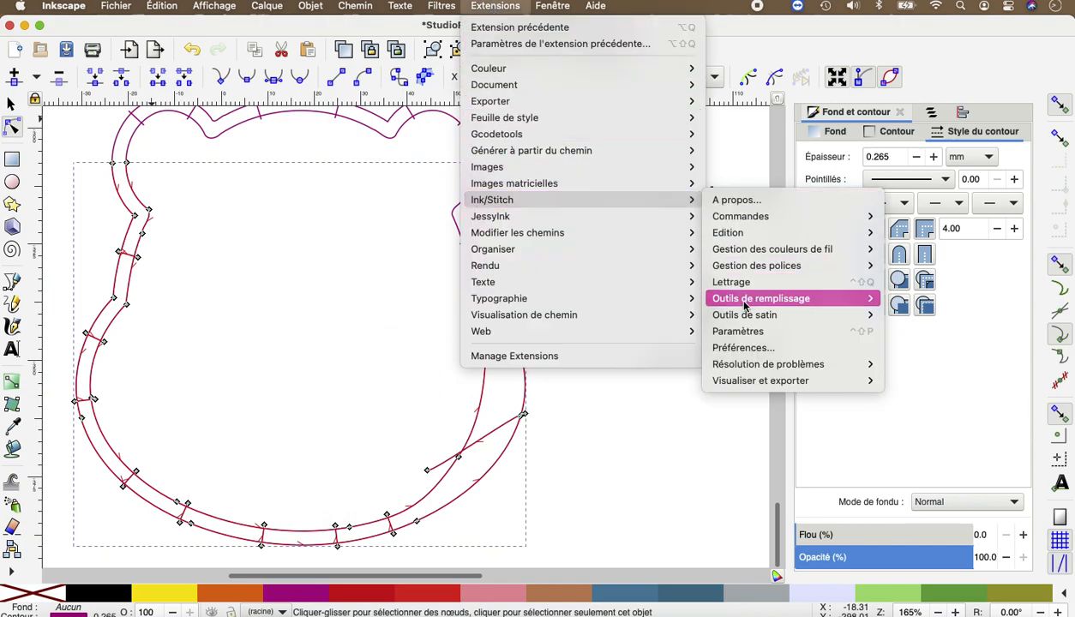
pyautogui.click(724, 347)
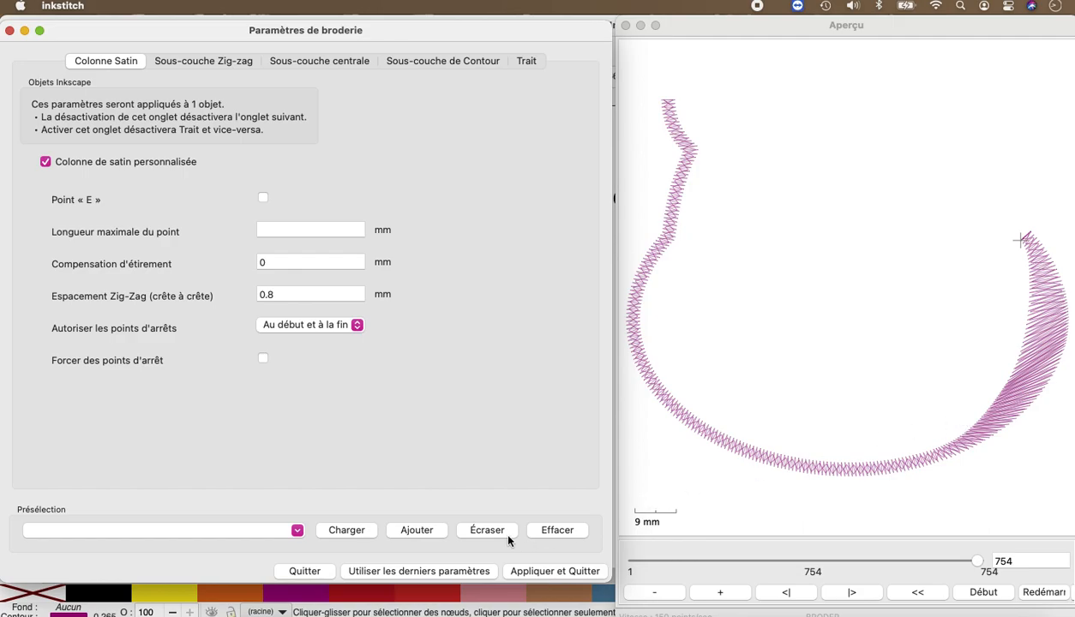
pyautogui.click(549, 575)
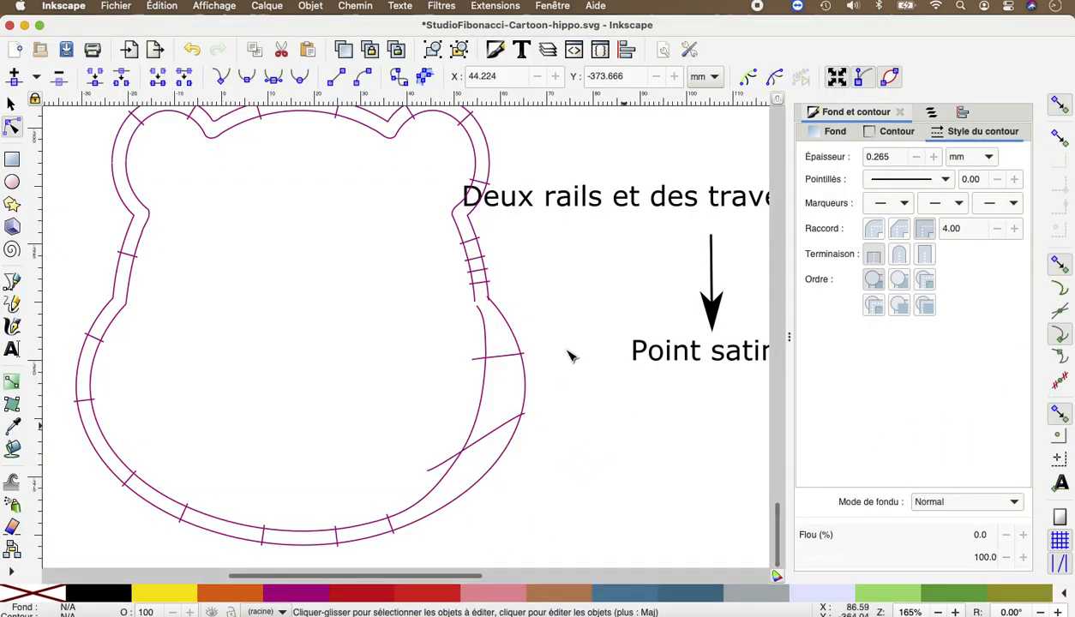